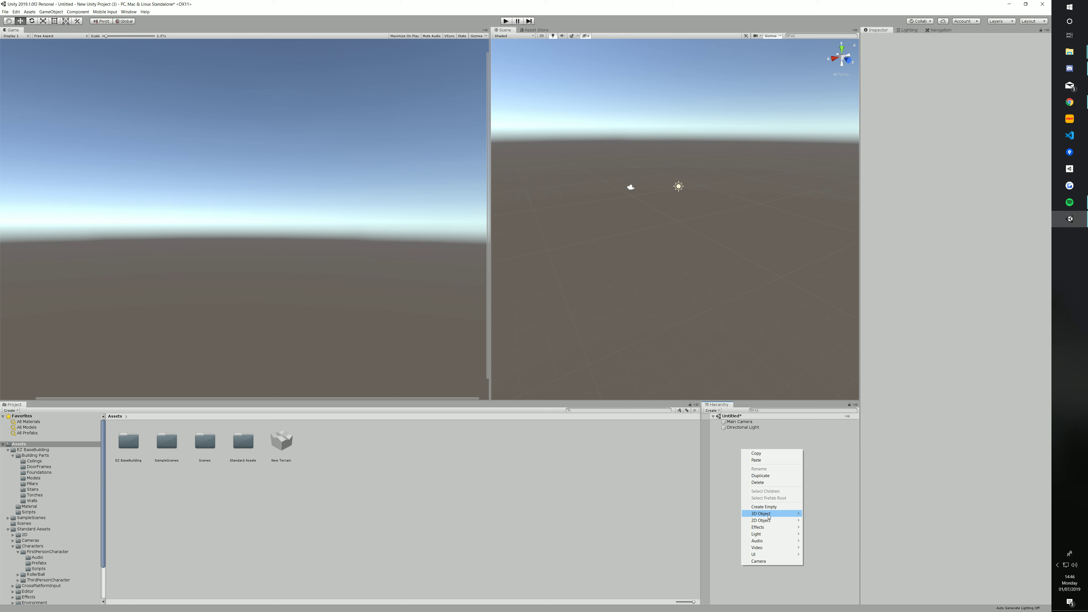
- Create a 3D terrain object in the scene
{"action": "mouse_move", "coordinate": [765, 514]}
{"action": "left_click", "coordinate": [820, 568]}
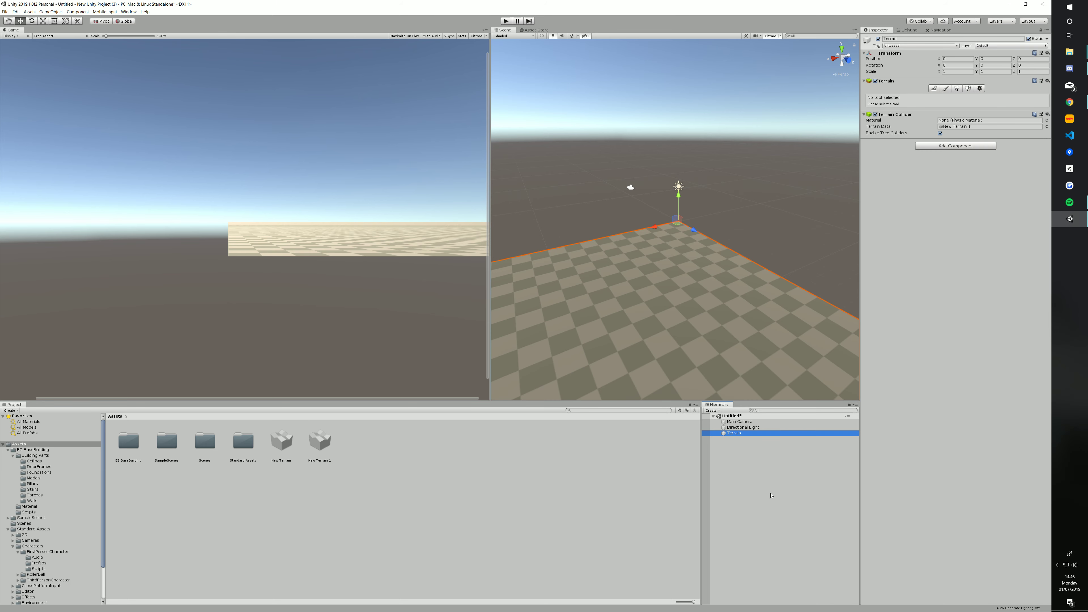
{"action": "left_click", "coordinate": [740, 475]}
- Place the FPSController prefab from Standard Assets' FirstPersonCharacter prefabs onto the terrain
{"action": "double_click", "coordinate": [166, 447]}
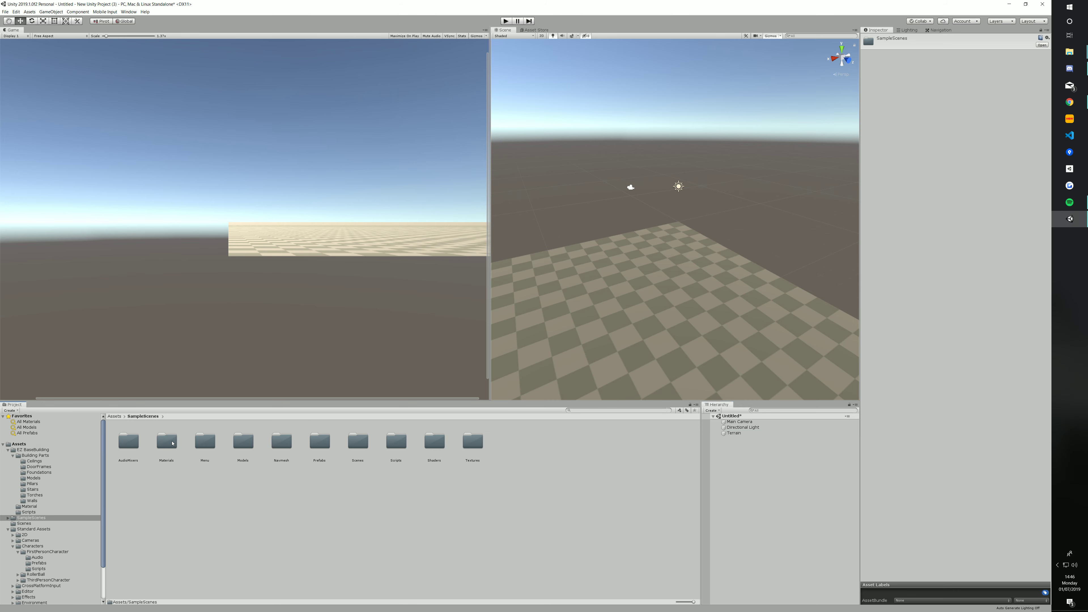
{"action": "left_click", "coordinate": [249, 439]}
{"action": "left_click", "coordinate": [114, 415]}
{"action": "double_click", "coordinate": [179, 443]}
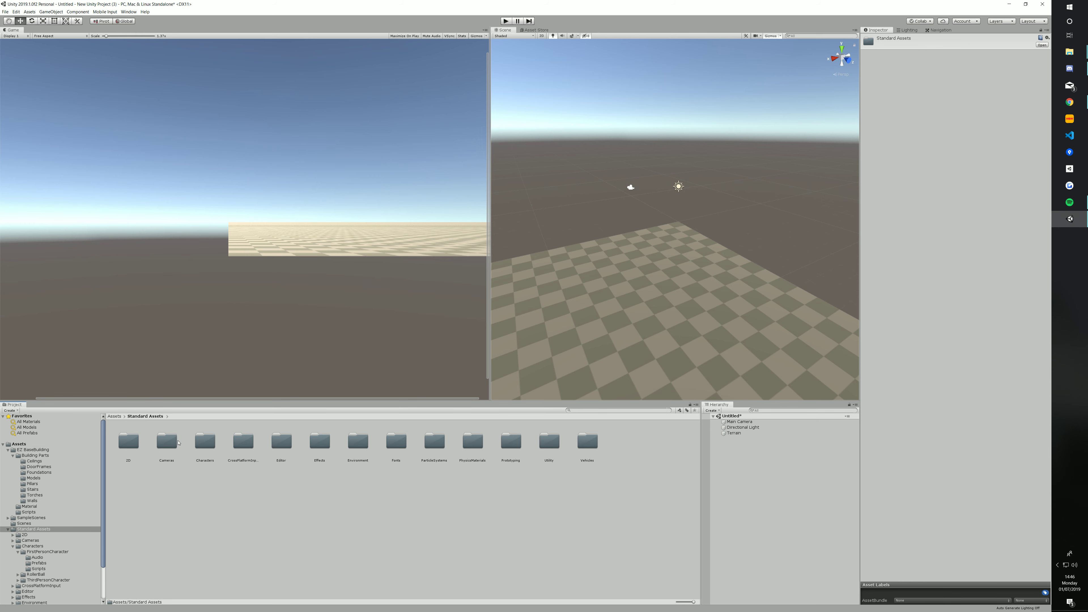
{"action": "double_click", "coordinate": [205, 441]}
{"action": "double_click", "coordinate": [129, 441]}
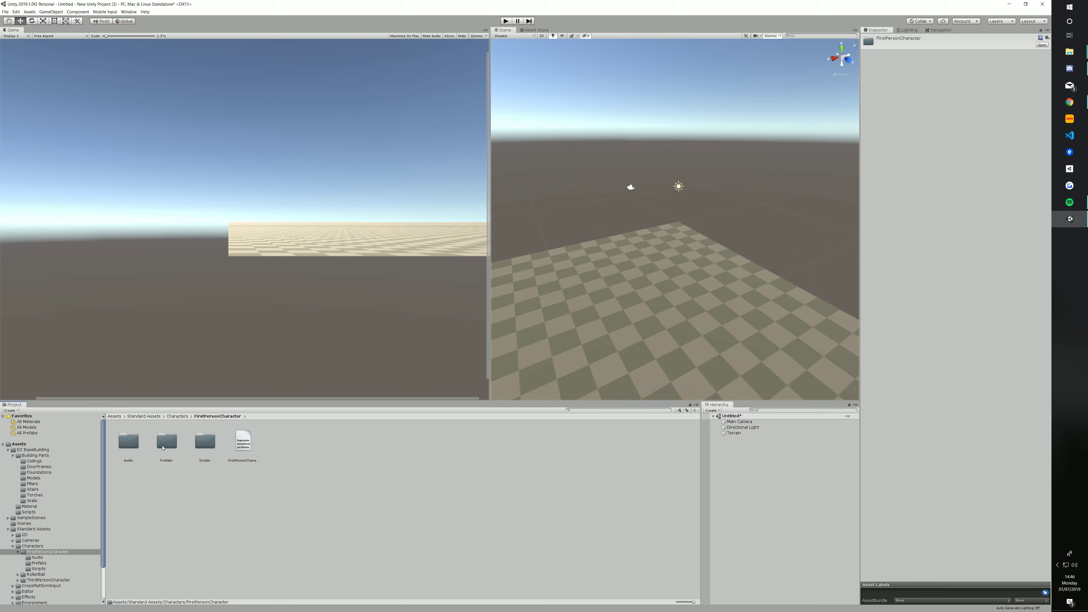
{"action": "double_click", "coordinate": [166, 440]}
{"action": "left_click_drag", "start_coordinate": [125, 461], "coordinate": [647, 297]}
{"action": "middle_click_drag", "start_coordinate": [647, 297], "coordinate": [660, 330]}
{"action": "left_click", "coordinate": [758, 509]}
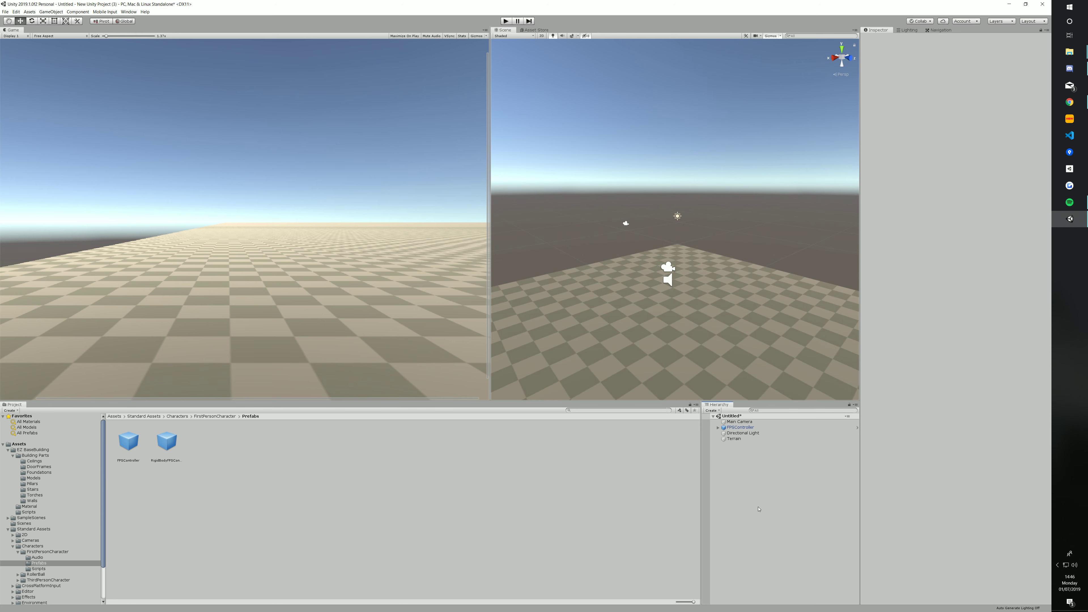
- Create an empty game object in the scene and name it BuildingManager
{"action": "left_click", "coordinate": [114, 416]}
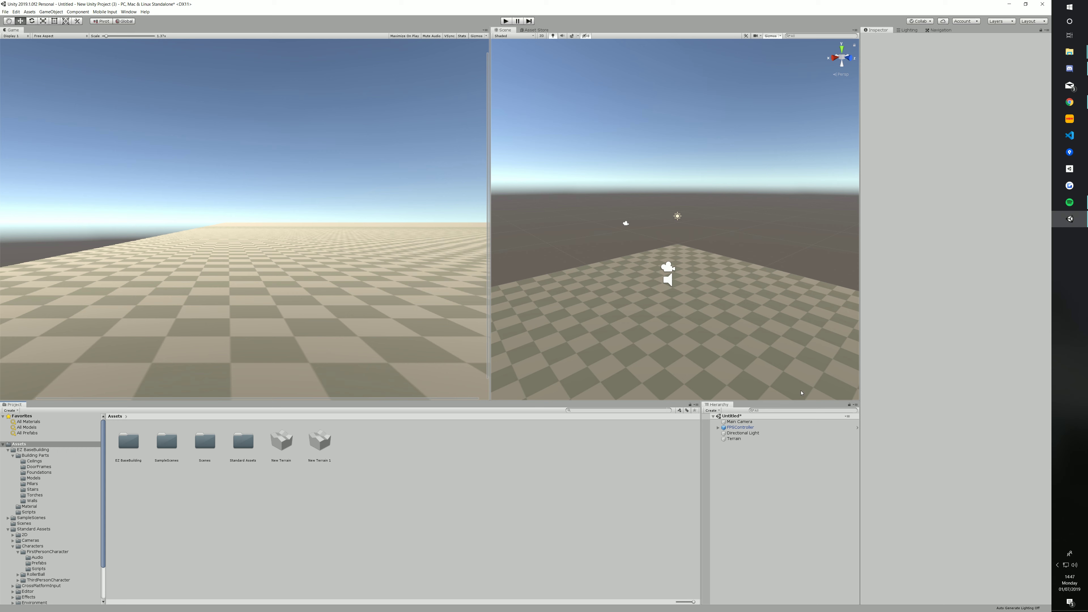
{"action": "right_click", "coordinate": [739, 459]}
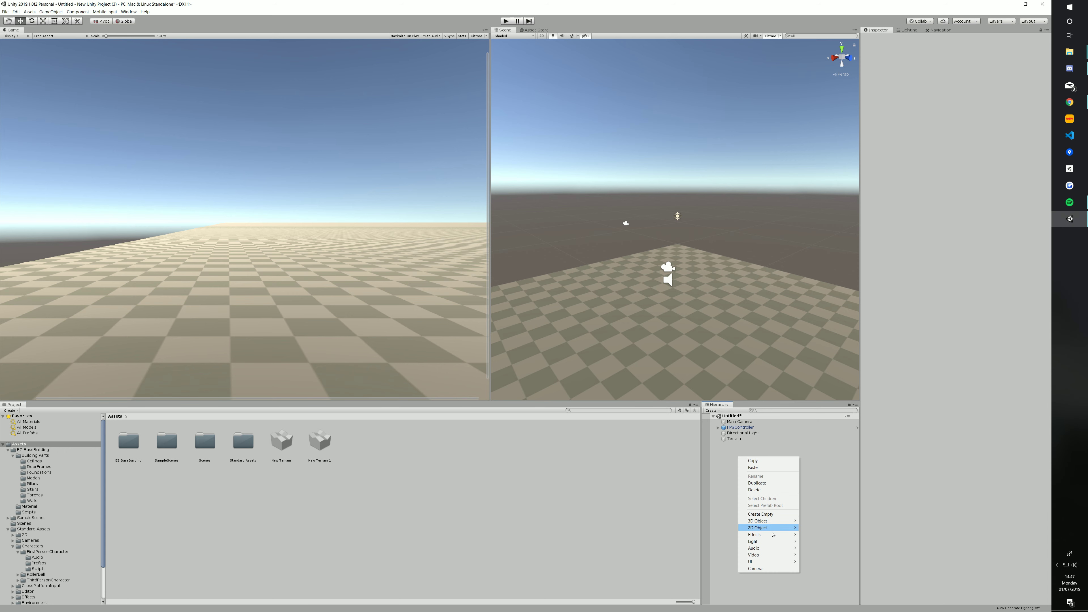
{"action": "left_click", "coordinate": [761, 514]}
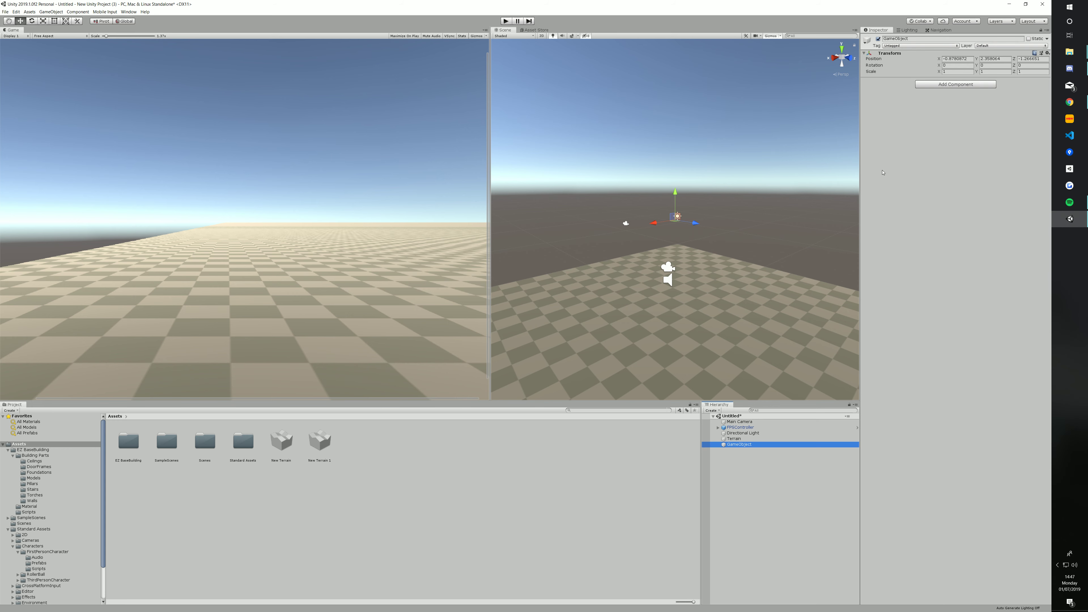
{"action": "left_click", "coordinate": [903, 38]}
{"action": "type", "text": "B"}
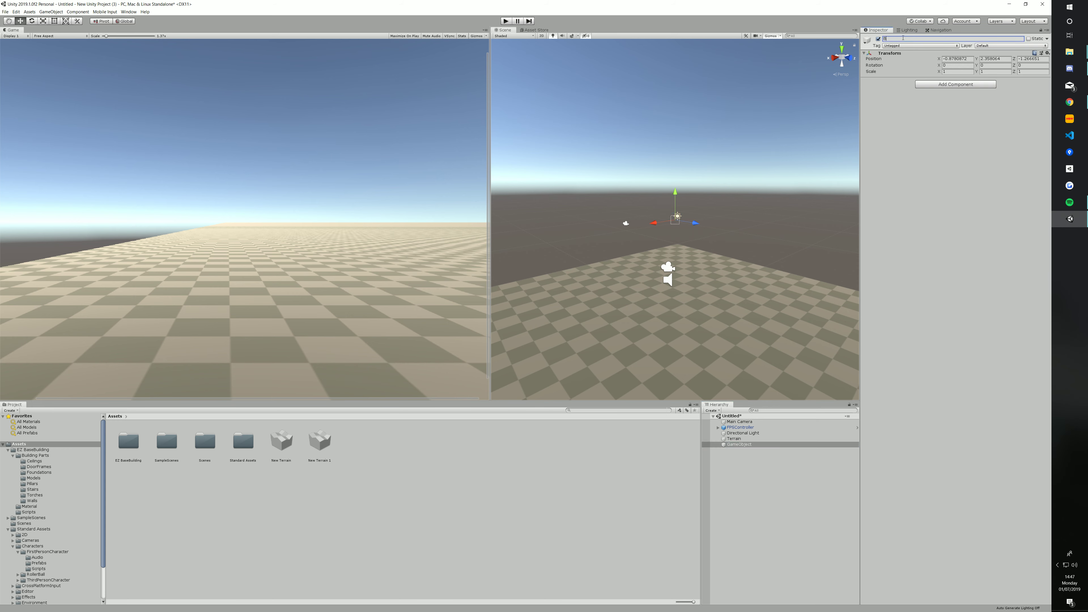
{"action": "type", "text": "uildingManager"}
{"action": "key", "text": "Return"}
- Add the Base Building Manager script component to the BuildingManager object
{"action": "left_click", "coordinate": [953, 85]}
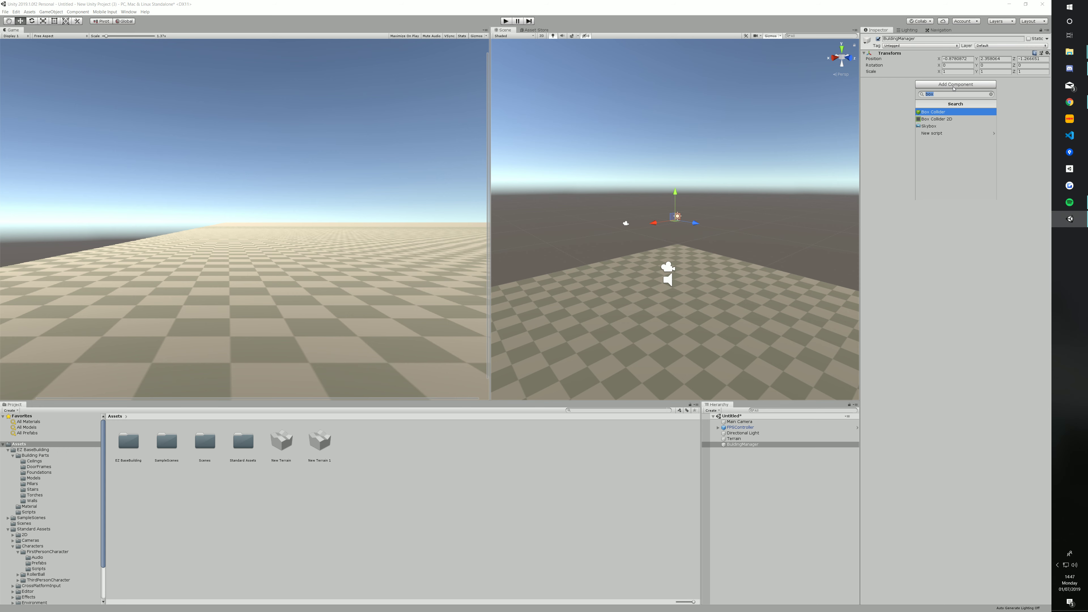
{"action": "type", "text": "base"}
{"action": "left_click", "coordinate": [932, 112]}
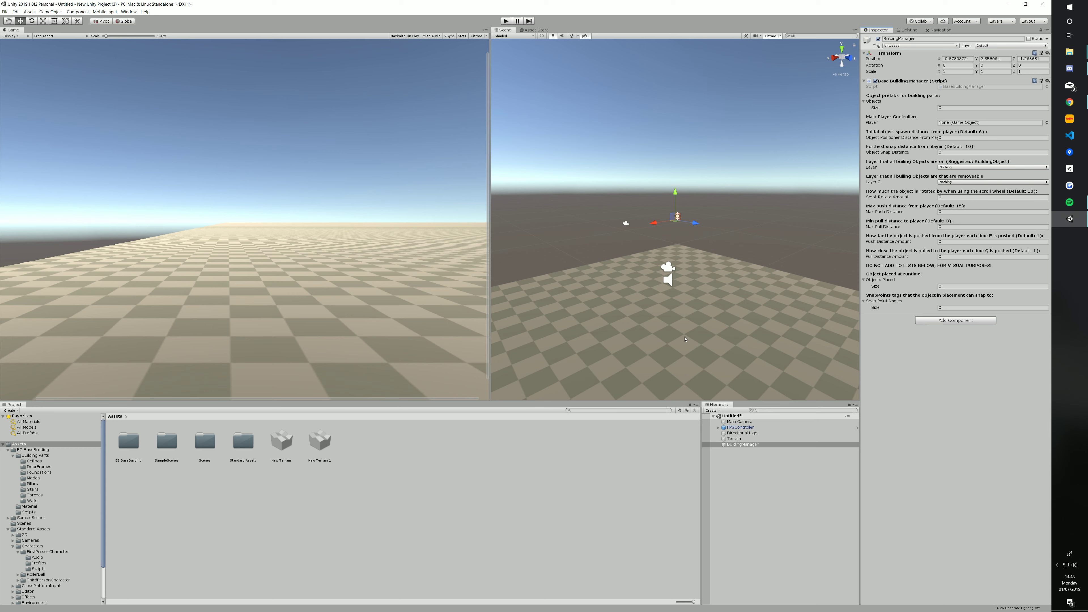
- Assign FPSController's child FirstPersonCharacter as the Player of the Base Building Manager script
{"action": "left_click", "coordinate": [733, 428]}
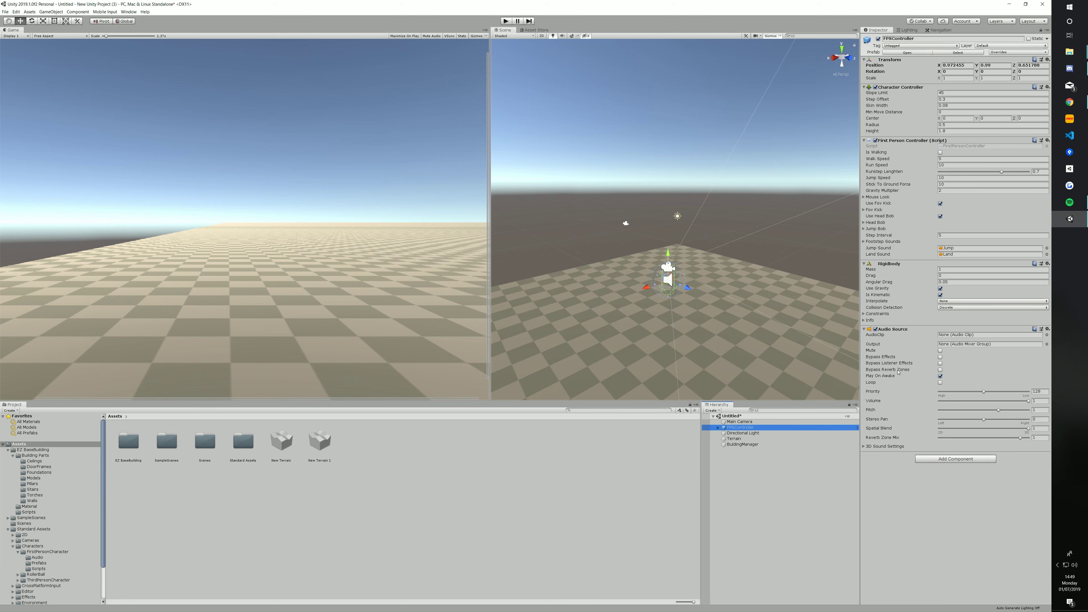
{"action": "left_click", "coordinate": [718, 427]}
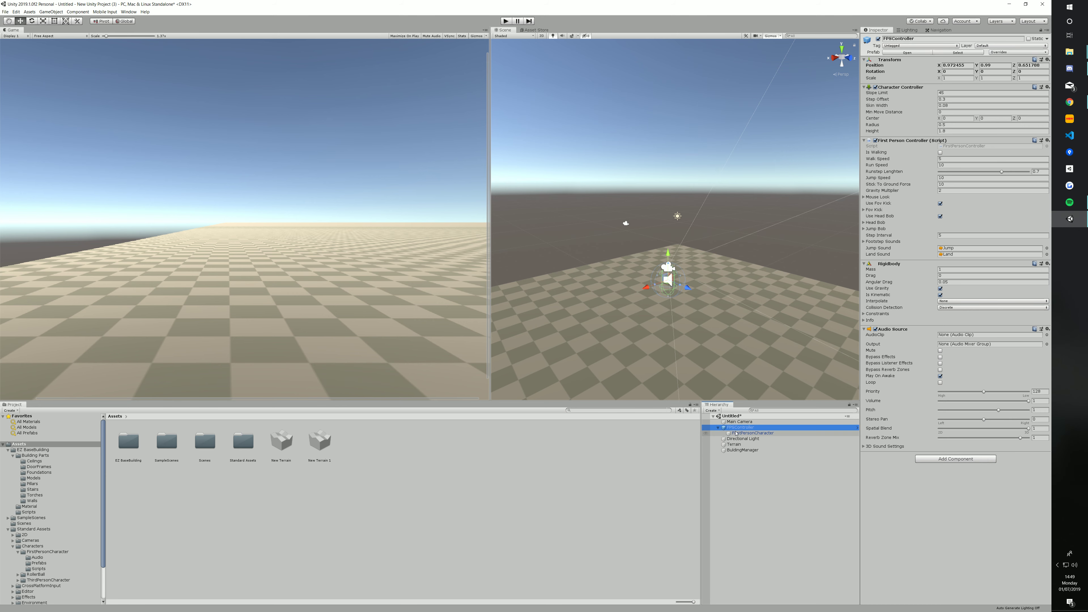
{"action": "left_click", "coordinate": [741, 433]}
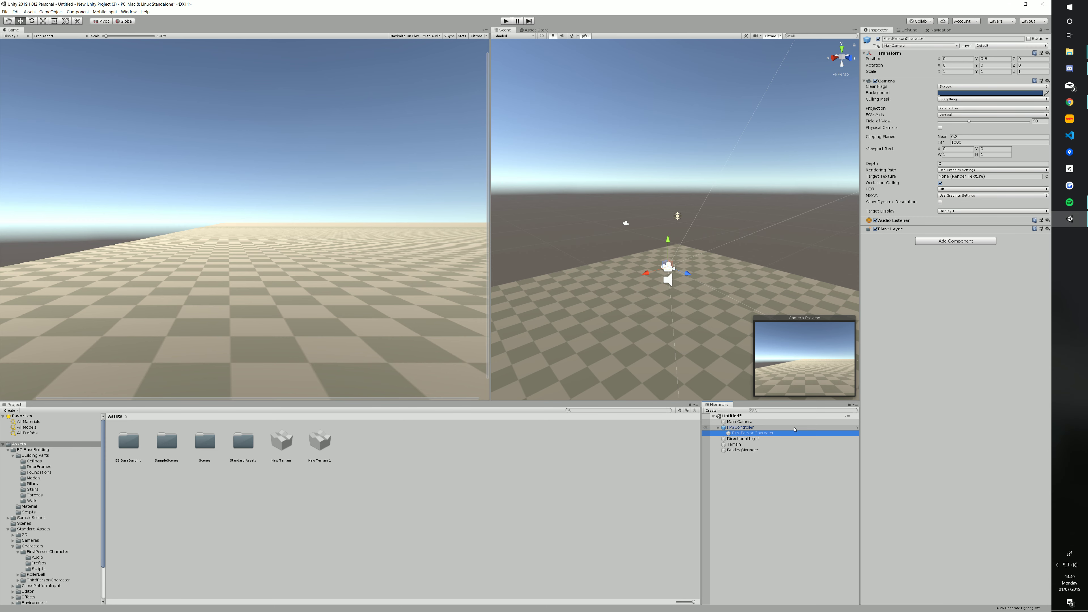
{"action": "left_click", "coordinate": [744, 450]}
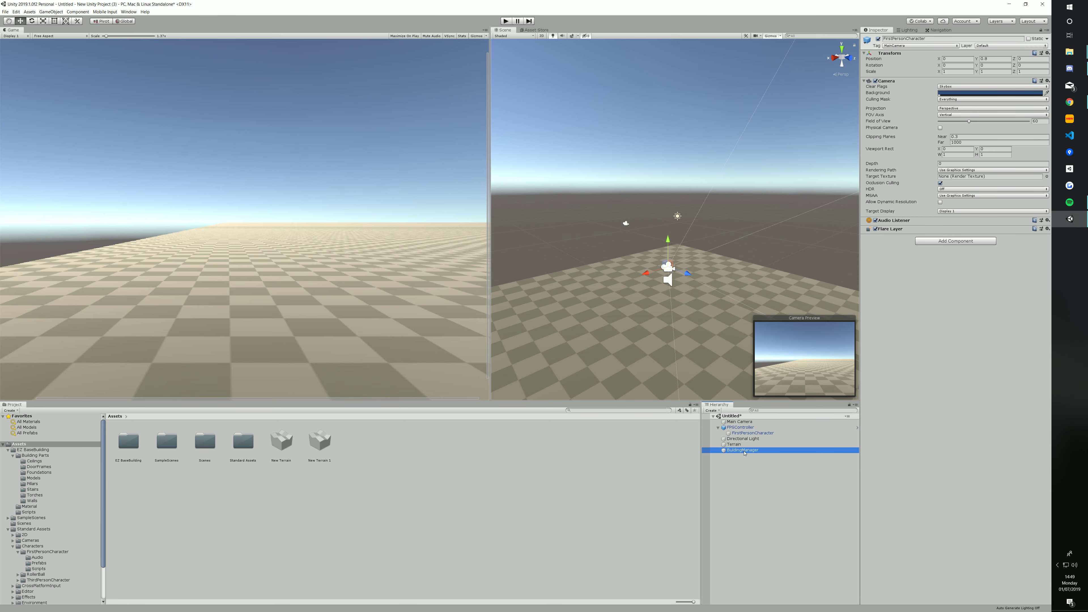
{"action": "left_click", "coordinate": [754, 434]}
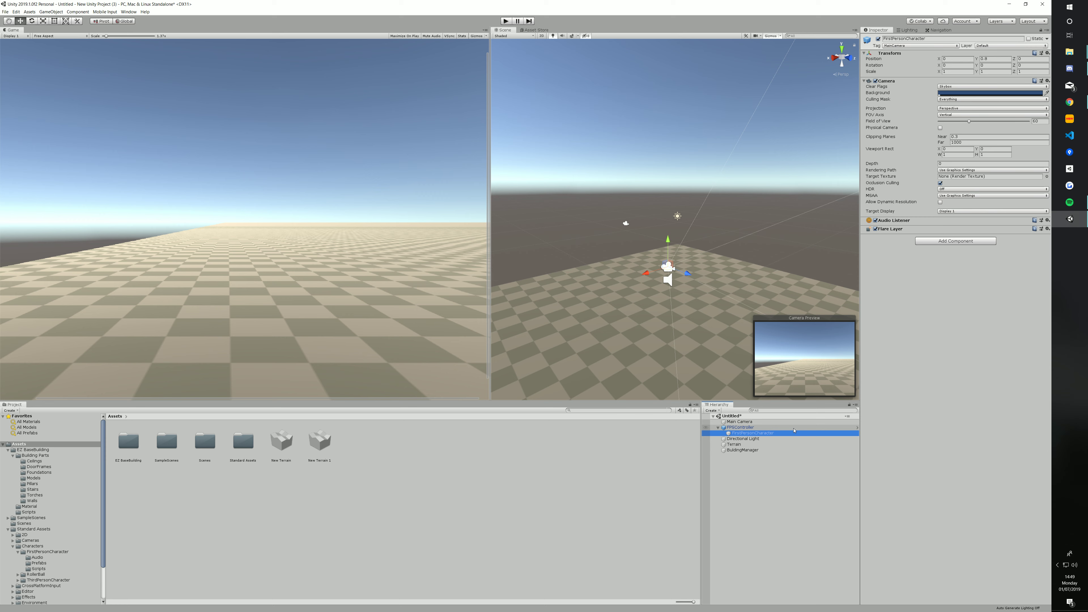
{"action": "left_click", "coordinate": [744, 449]}
{"action": "left_click_drag", "start_coordinate": [744, 436], "coordinate": [954, 124]}
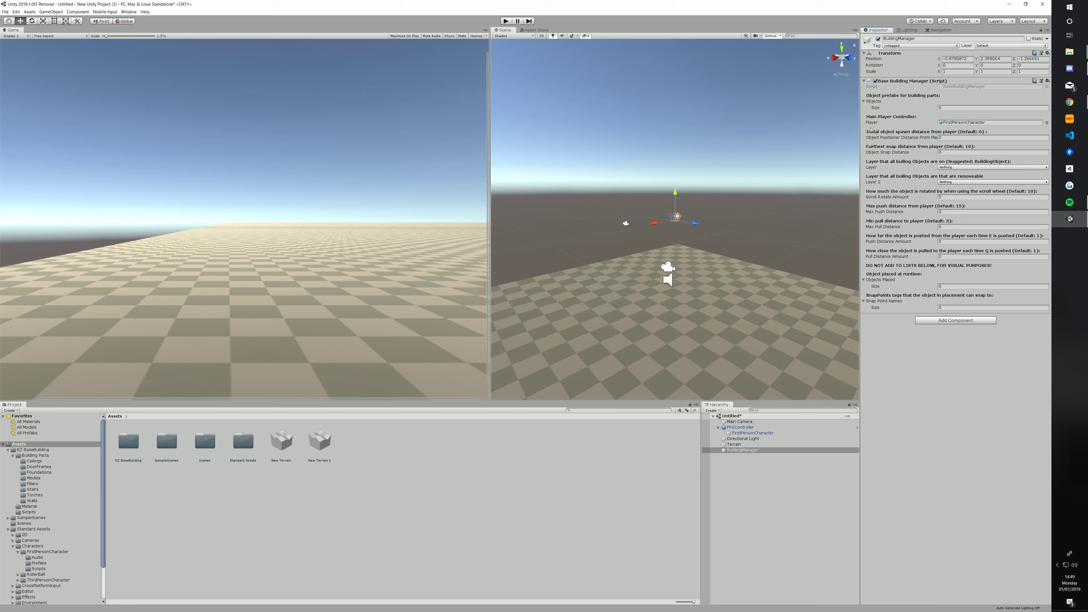
- Set the object positioner distance to its suggested default, and both Object Snap Distance and Scroll Rotate Amount to 10
{"action": "left_click", "coordinate": [951, 138]}
{"action": "left_click", "coordinate": [958, 153]}
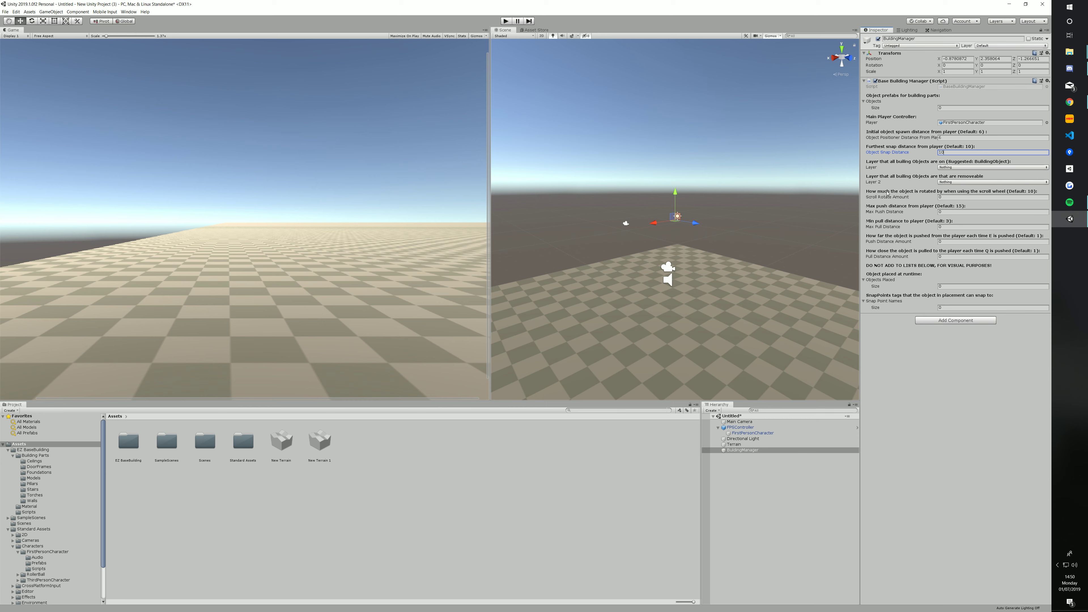
{"action": "left_click", "coordinate": [945, 198]}
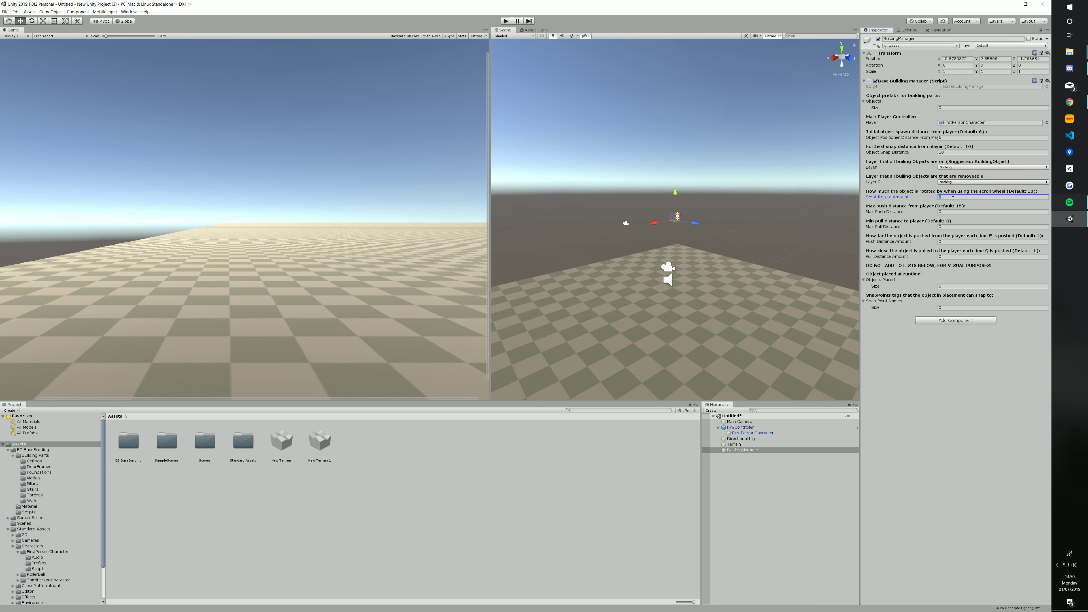
- Set Max Push Distance to 15, Max Pull Distance to 3, and both Push and Pull Distance Amount to 1
{"action": "left_click", "coordinate": [964, 213]}
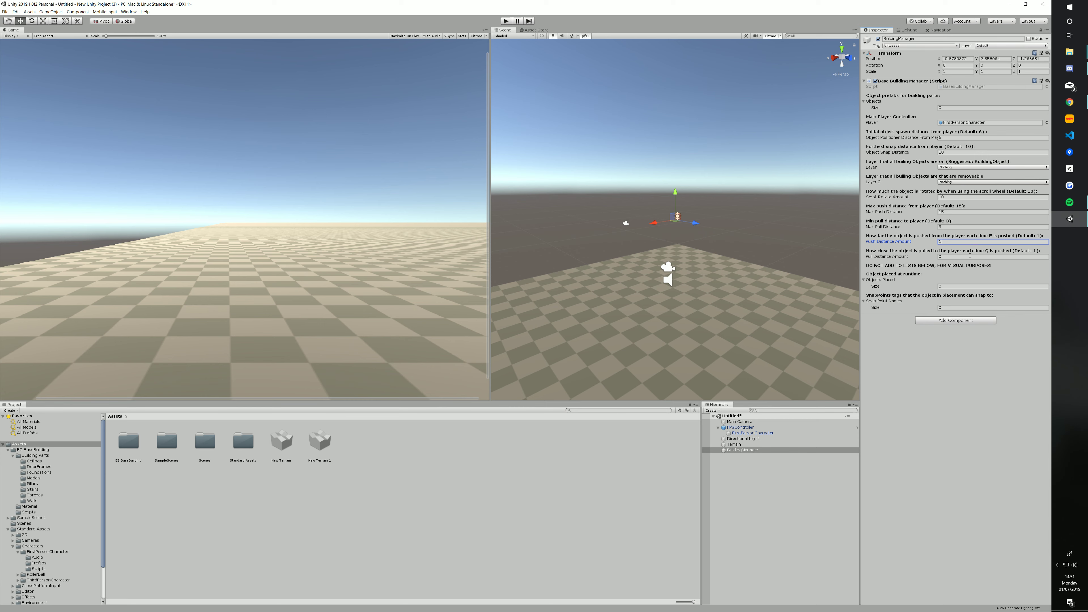
{"action": "type", "text": "1"}
{"action": "left_click", "coordinate": [970, 256]}
{"action": "type", "text": "1"}
- Review the names of User Layer 8 and User Layer 9 in the project's layer settings
{"action": "left_click", "coordinate": [993, 46]}
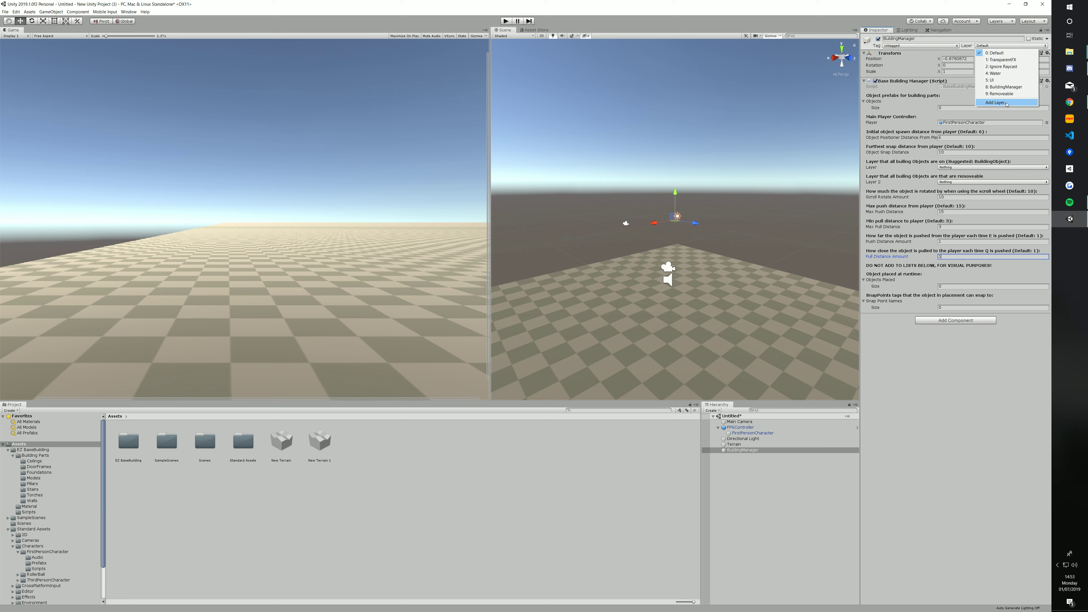
{"action": "left_click", "coordinate": [1006, 103]}
{"action": "left_click", "coordinate": [976, 123]}
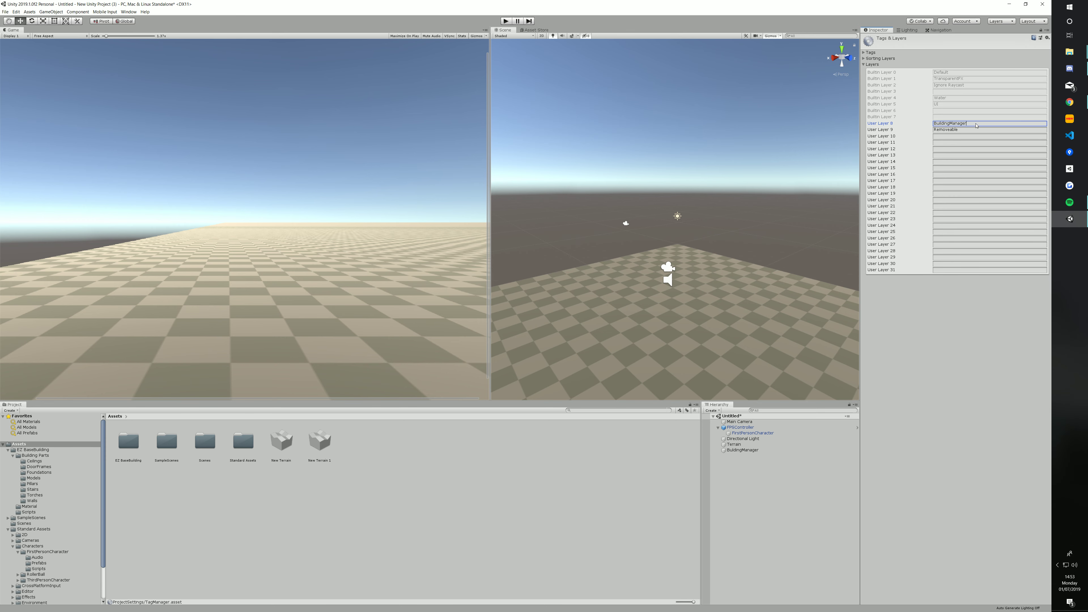
{"action": "key", "text": "Tab"}
{"action": "left_click", "coordinate": [949, 123]}
{"action": "left_click", "coordinate": [952, 125]}
{"action": "left_click", "coordinate": [938, 132]}
- Set the BuildingManager script's Layer to BuildingManager and Layer 2 to Removeable, and tag the object as BuildingManager
{"action": "left_click", "coordinate": [743, 450]}
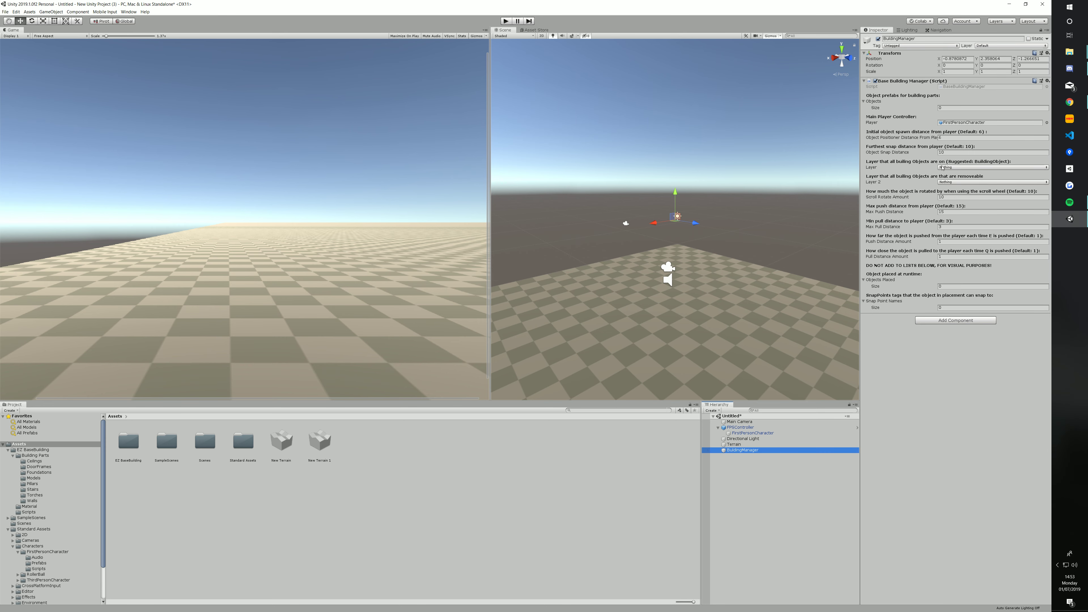
{"action": "left_click", "coordinate": [943, 167]}
{"action": "left_click", "coordinate": [955, 223]}
{"action": "left_click", "coordinate": [952, 183]}
{"action": "left_click", "coordinate": [955, 245]}
{"action": "left_click", "coordinate": [965, 425]}
{"action": "left_click", "coordinate": [913, 46]}
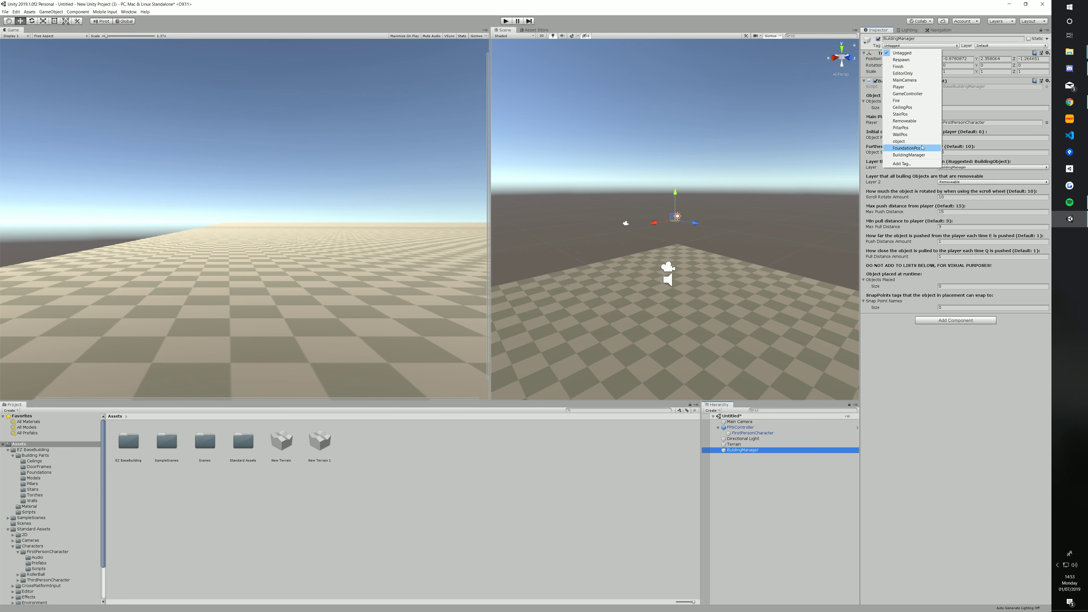
{"action": "left_click", "coordinate": [929, 156]}
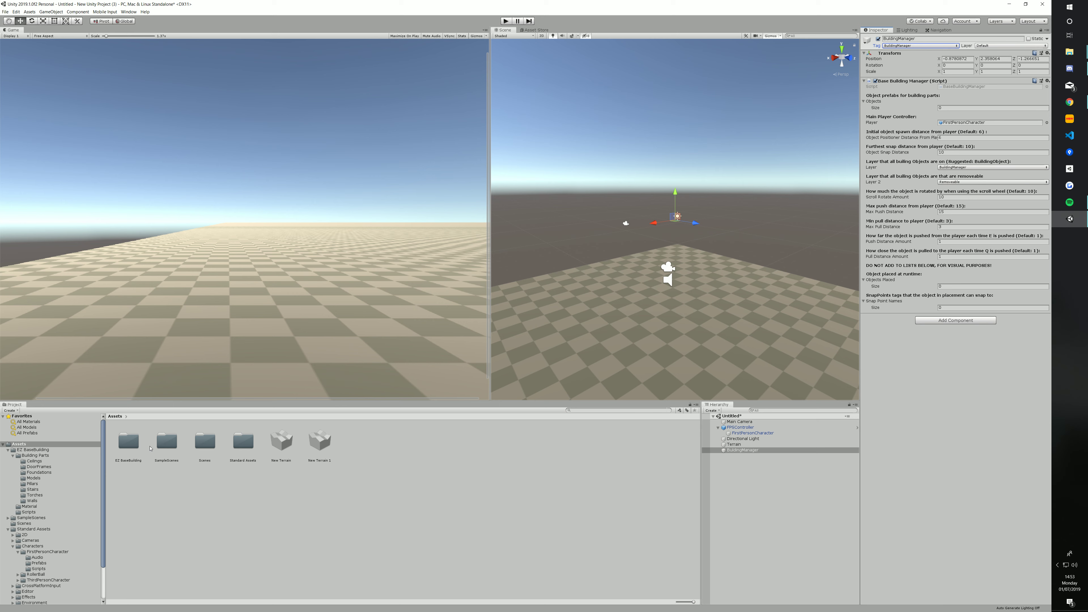
- Open the Ceilings folder inside EZ BaseBuilding's Building Parts
{"action": "double_click", "coordinate": [130, 453]}
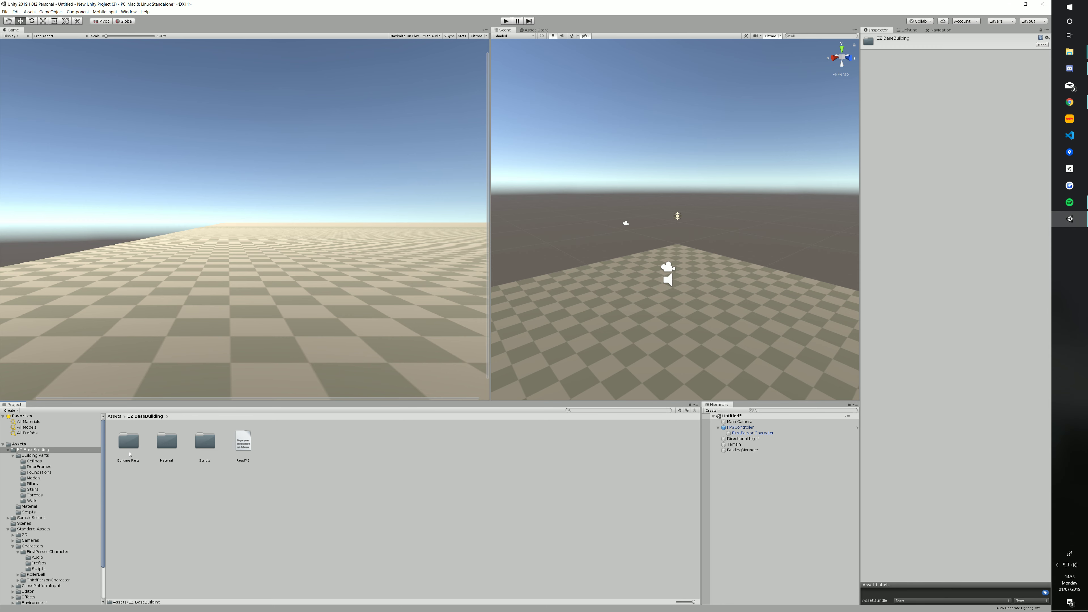
{"action": "double_click", "coordinate": [130, 451]}
{"action": "left_click", "coordinate": [132, 448]}
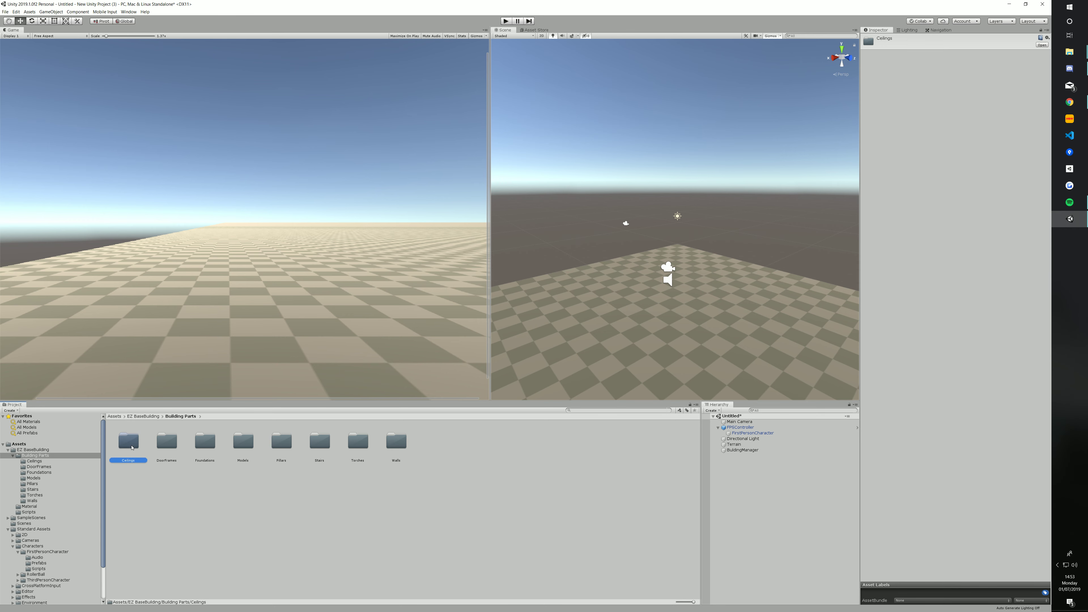
{"action": "double_click", "coordinate": [132, 448]}
- Place the WoodCeiling and PlacedCeiling prefabs on the terrain and compare them up close
{"action": "left_click_drag", "start_coordinate": [151, 453], "coordinate": [624, 343]}
{"action": "left_click_drag", "start_coordinate": [128, 442], "coordinate": [703, 328]}
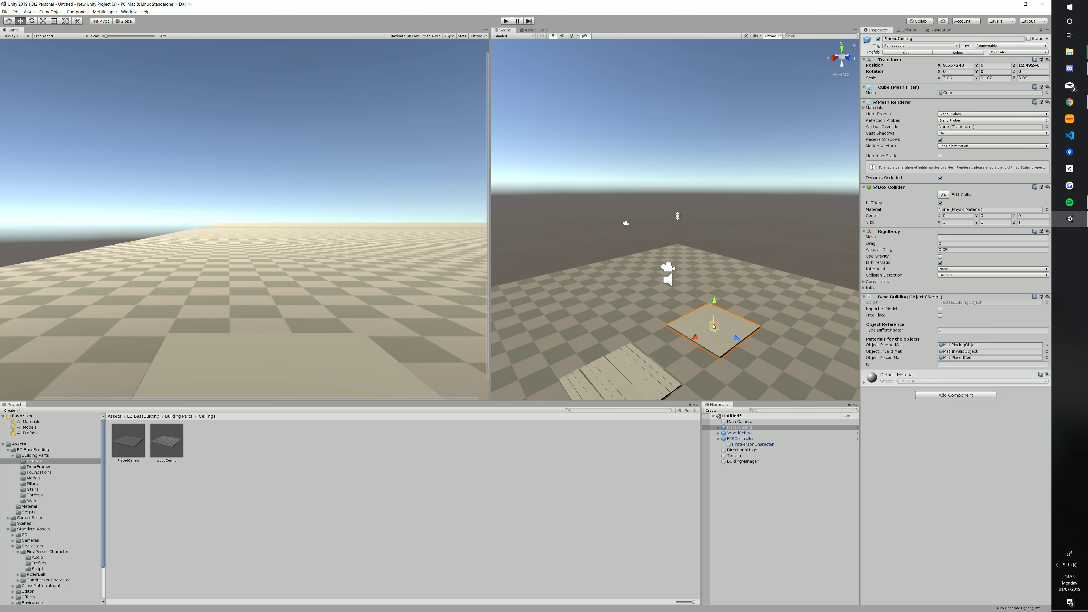
{"action": "scroll", "coordinate": [702, 329], "scroll_direction": "up", "scroll_amount": 10}
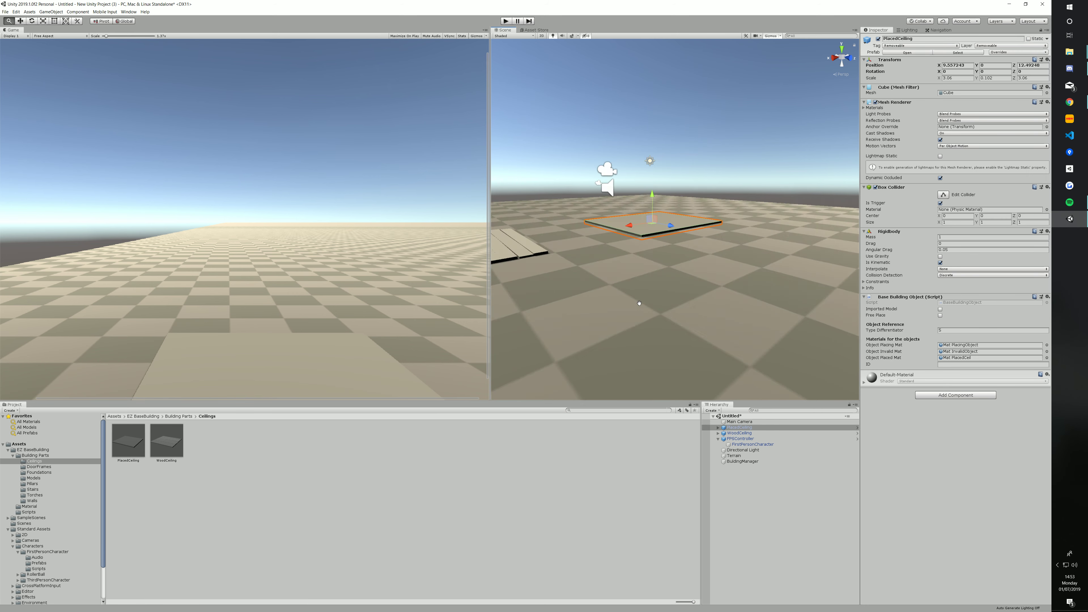
{"action": "middle_click_drag", "start_coordinate": [627, 290], "coordinate": [713, 310]}
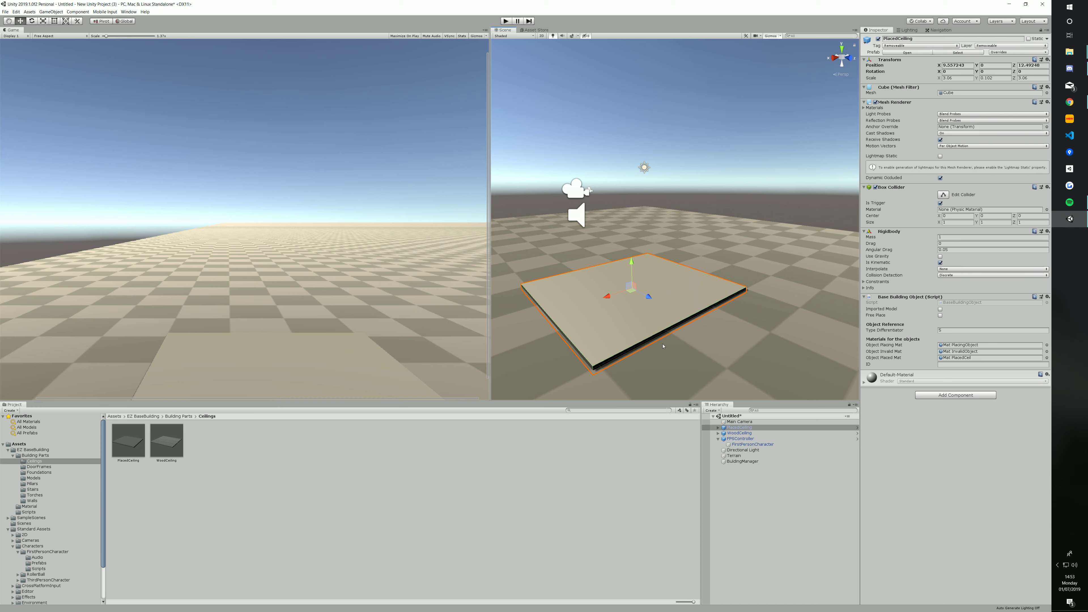
{"action": "scroll", "coordinate": [663, 346], "scroll_direction": "down", "scroll_amount": 6}
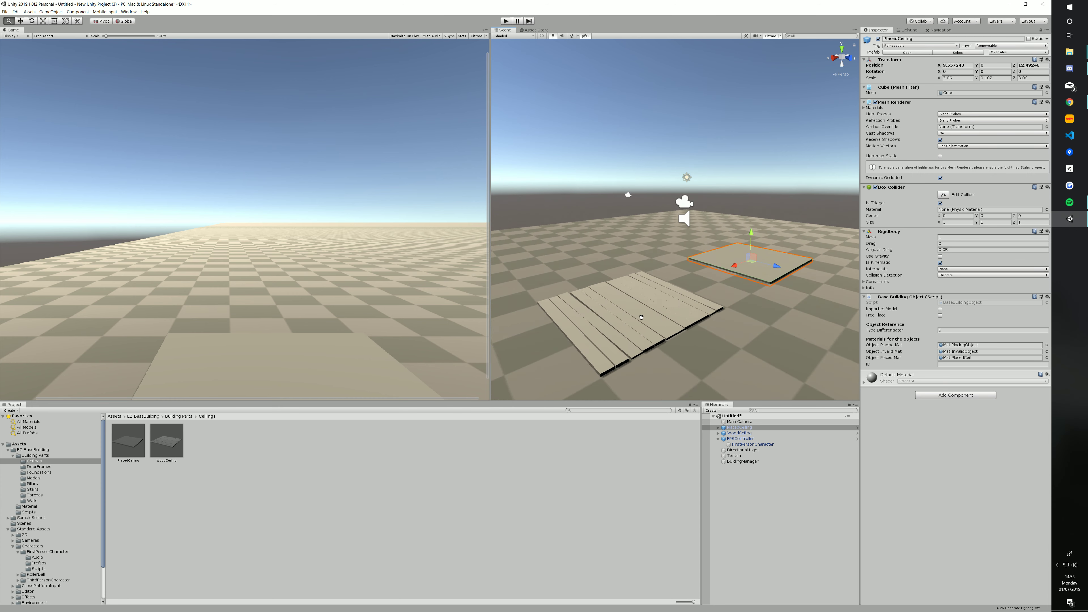
{"action": "middle_click_drag", "start_coordinate": [642, 317], "coordinate": [636, 327]}
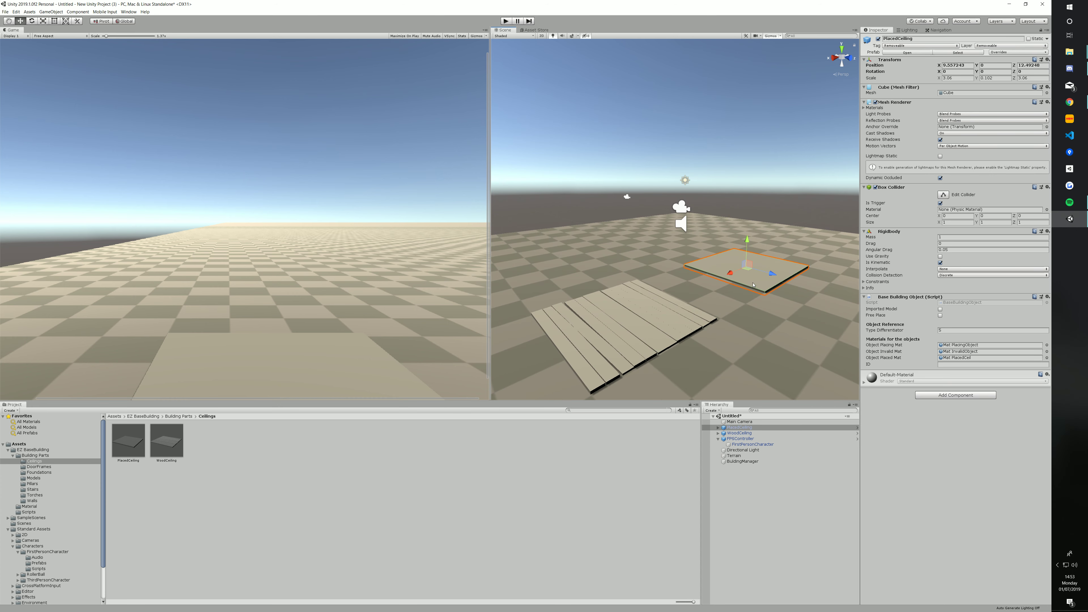
- Delete the PlacedCeiling and WoodCeiling objects from the scene
{"action": "key", "text": "Delete"}
{"action": "left_click", "coordinate": [669, 325]}
{"action": "key", "text": "Delete"}
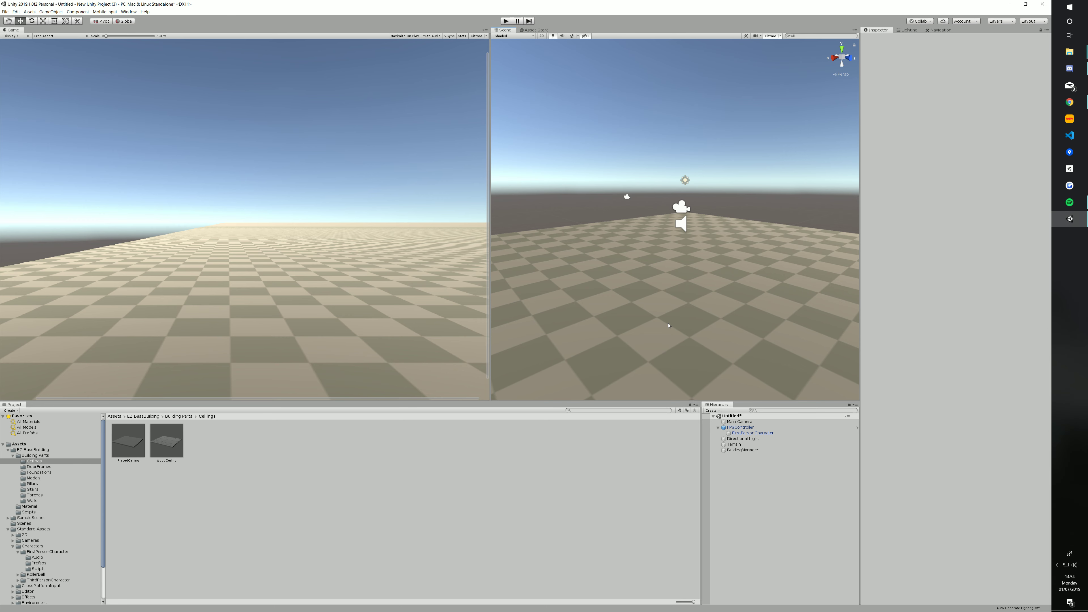
- Add the PlacedCeiling prefab and the Door prefab from the DoorFrames folder to the BuildingManager's Objects list
{"action": "left_click", "coordinate": [128, 442]}
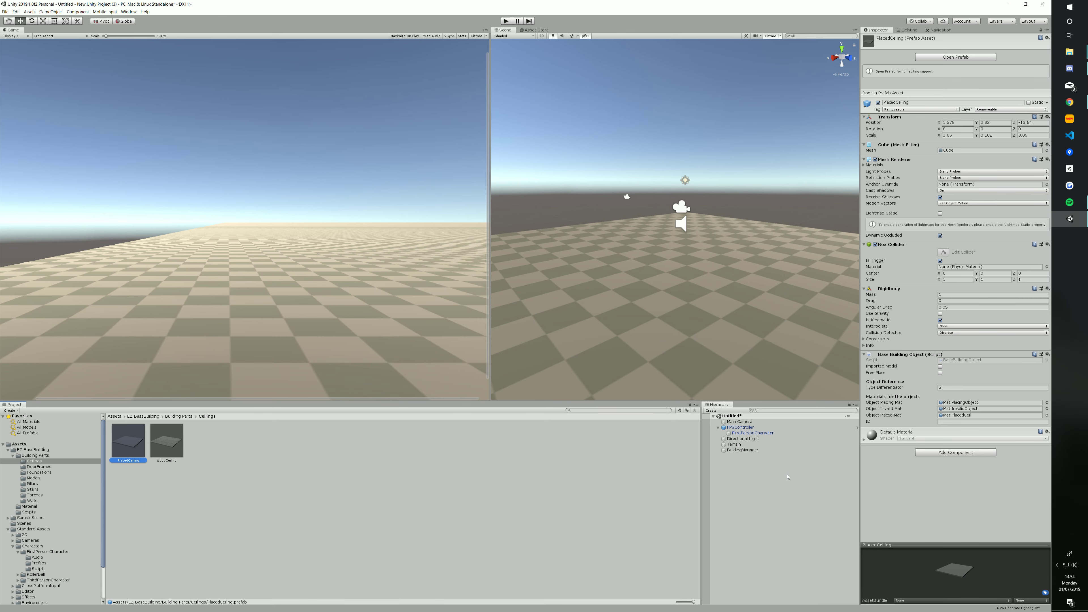
{"action": "left_click", "coordinate": [742, 450]}
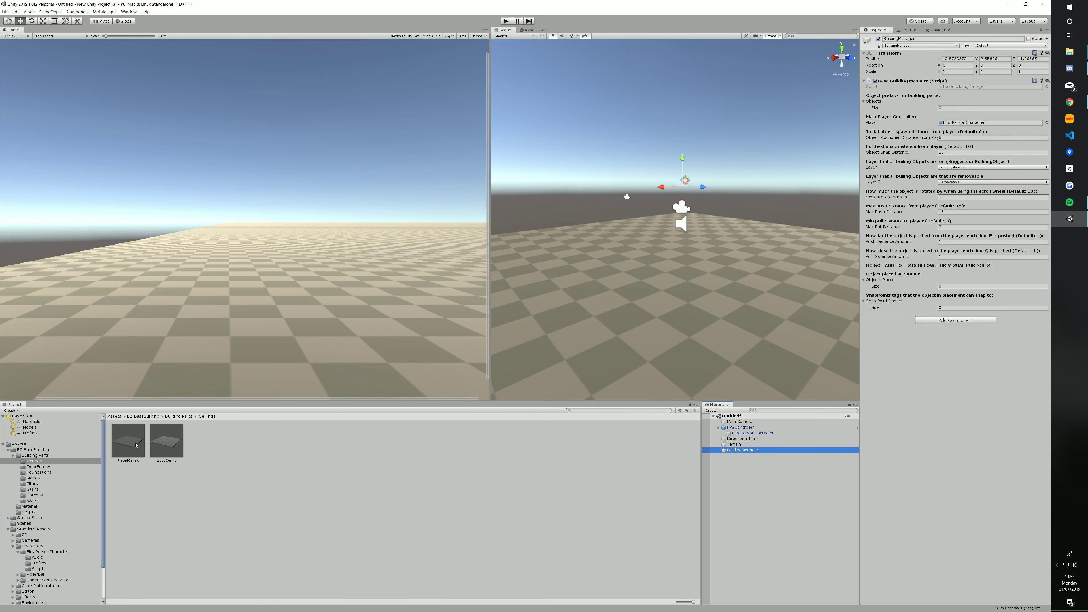
{"action": "left_click_drag", "start_coordinate": [136, 445], "coordinate": [877, 101]}
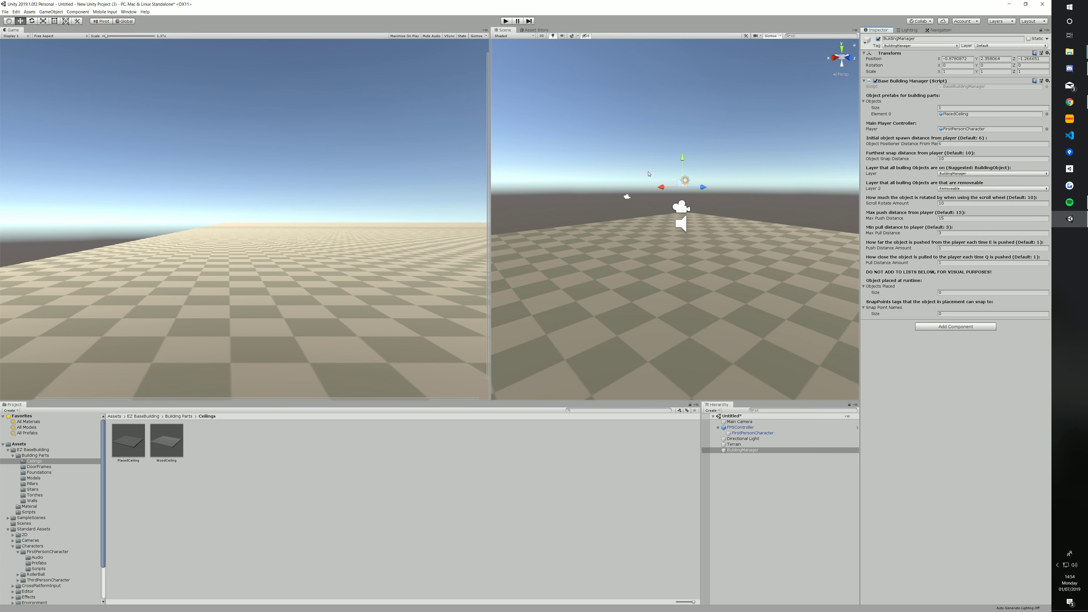
{"action": "left_click", "coordinate": [184, 416]}
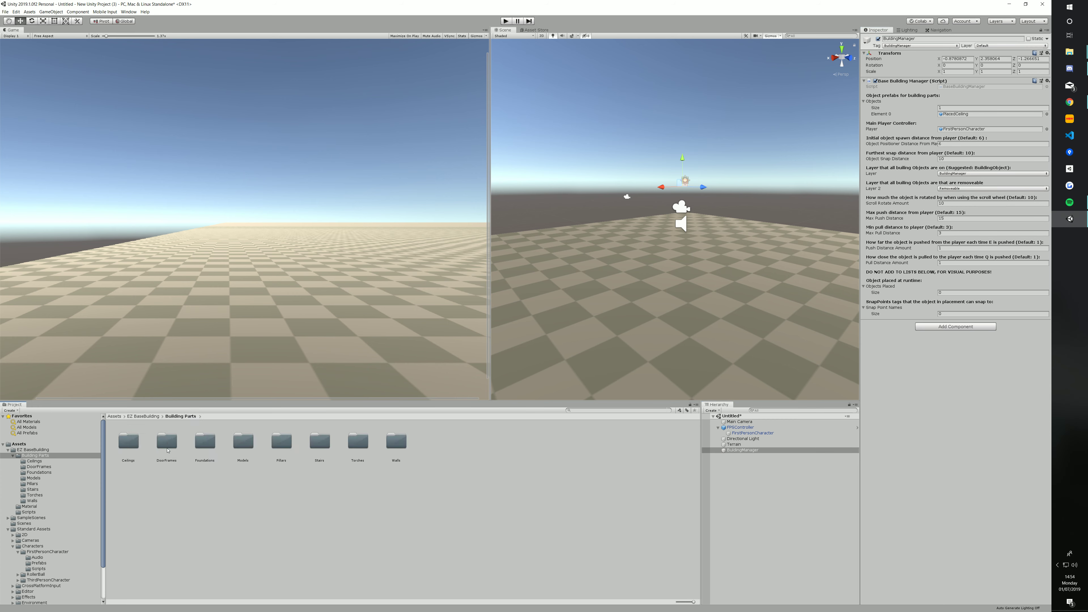
{"action": "double_click", "coordinate": [168, 450]}
{"action": "left_click", "coordinate": [128, 445]}
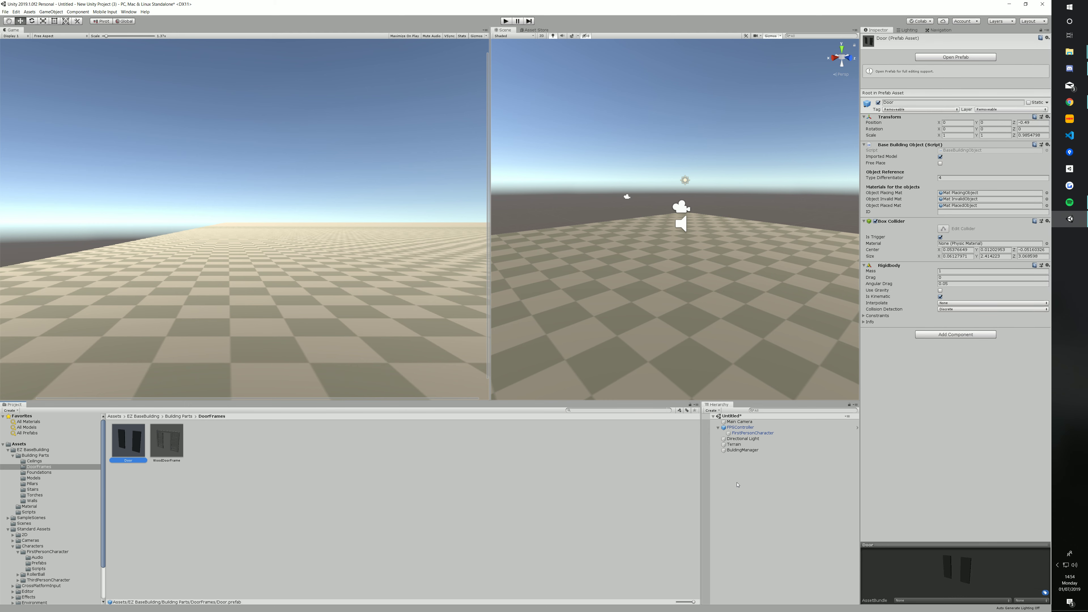
{"action": "left_click", "coordinate": [743, 450]}
{"action": "left_click_drag", "start_coordinate": [142, 447], "coordinate": [873, 101]}
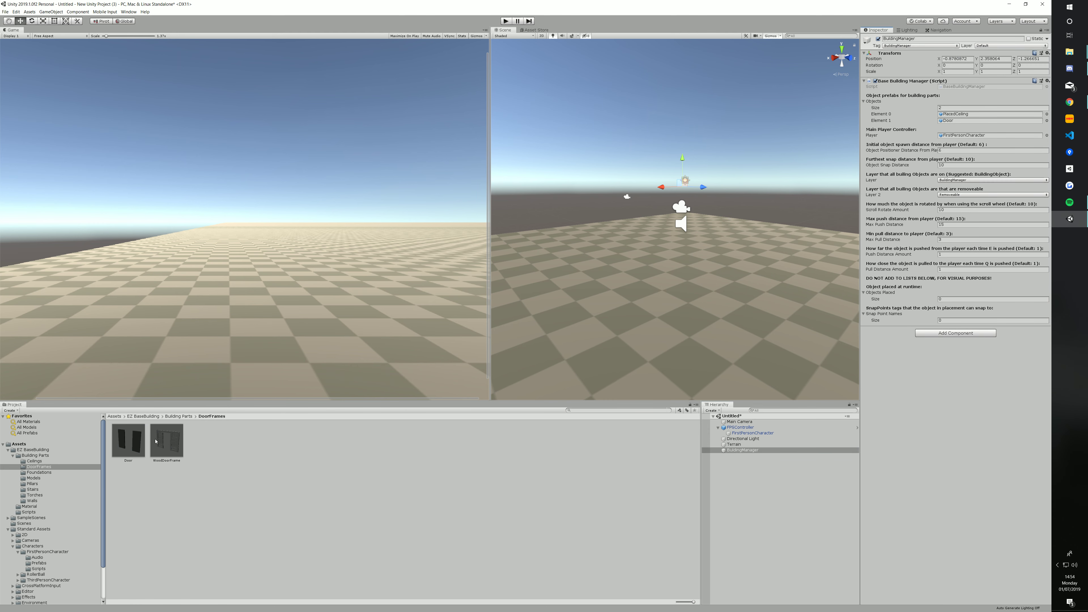
- Add the PlacedFoundation, Pillar and Stairs prefabs from their Building Parts folders to the BuildingManager's Objects list
{"action": "left_click", "coordinate": [35, 472]}
{"action": "left_click_drag", "start_coordinate": [128, 442], "coordinate": [876, 102]}
{"action": "left_click", "coordinate": [32, 484]}
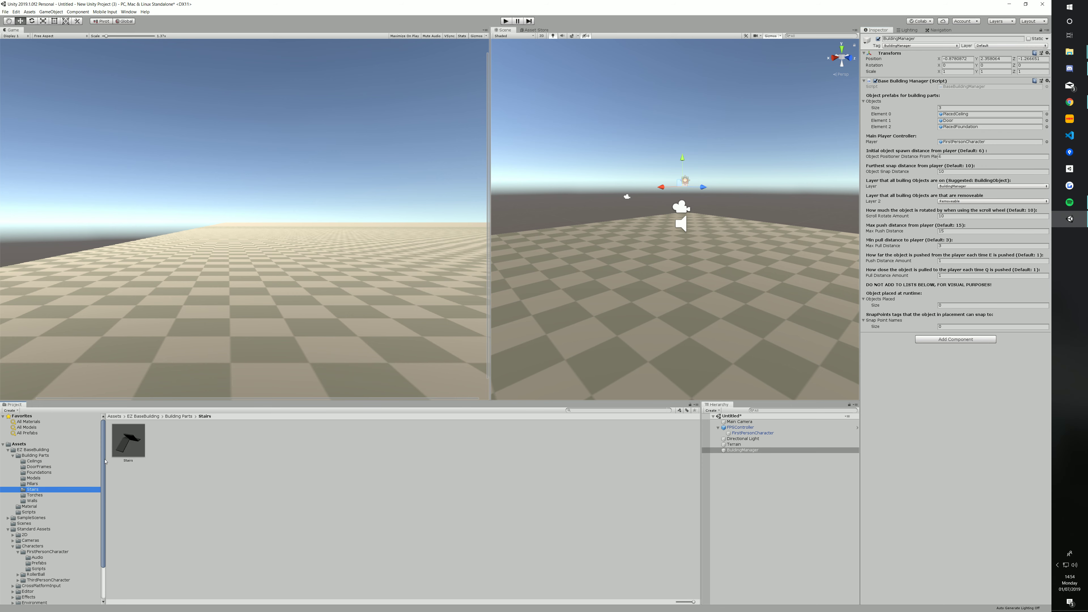
{"action": "left_click_drag", "start_coordinate": [128, 442], "coordinate": [877, 105]}
{"action": "left_click", "coordinate": [33, 489]}
{"action": "left_click_drag", "start_coordinate": [129, 441], "coordinate": [875, 102]}
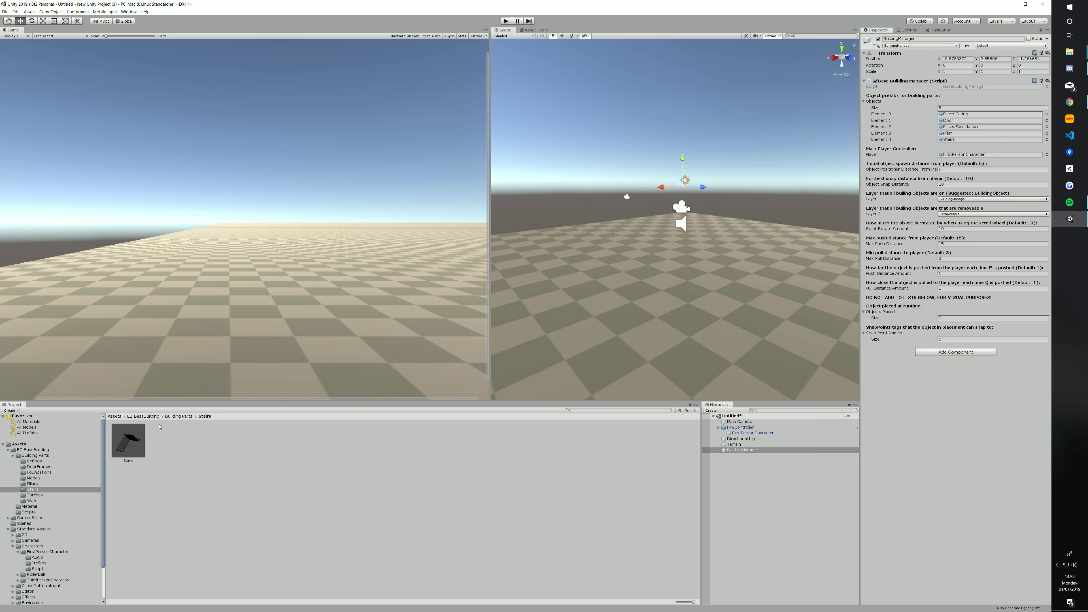
- Add the PlacingTorch prefab from Torches and the Wall and WoodHalfWall prefabs from Walls to the BuildingManager's Objects list
{"action": "left_click", "coordinate": [41, 495]}
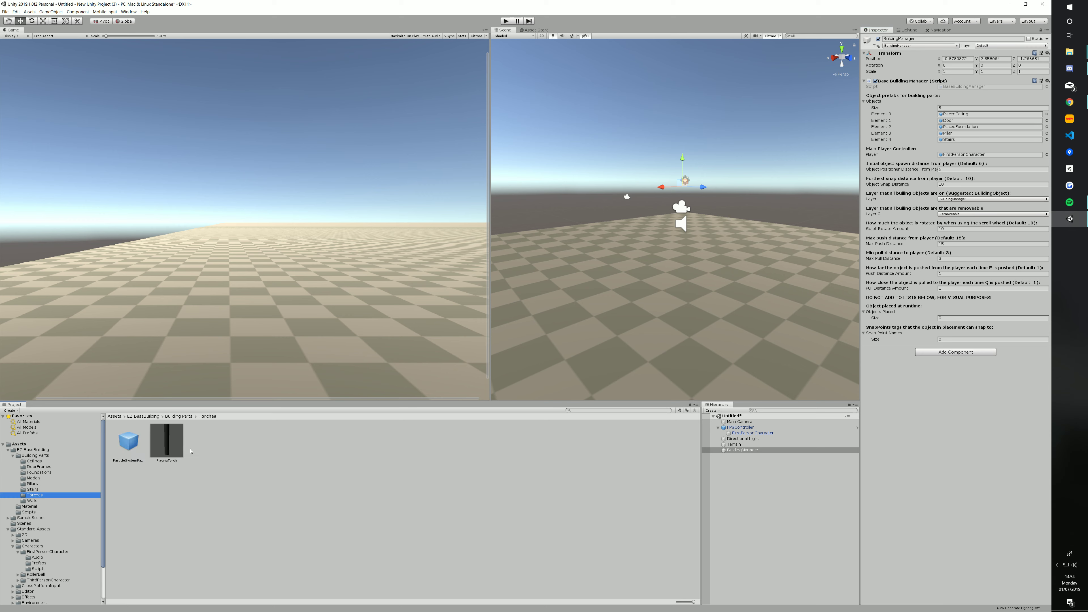
{"action": "left_click_drag", "start_coordinate": [167, 442], "coordinate": [875, 103]}
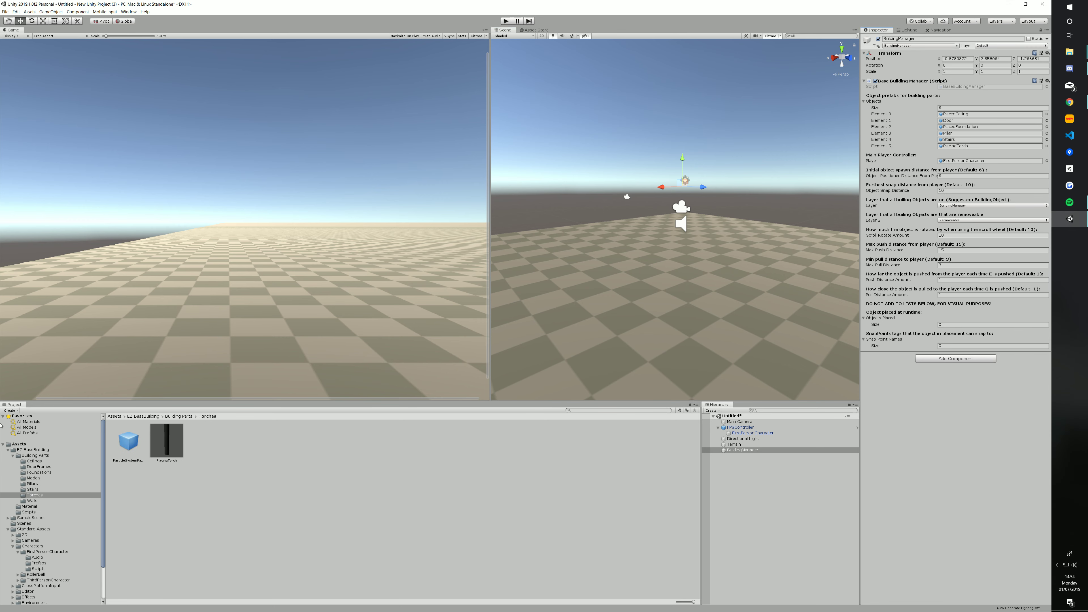
{"action": "left_click", "coordinate": [32, 501]}
{"action": "left_click_drag", "start_coordinate": [136, 439], "coordinate": [881, 106]}
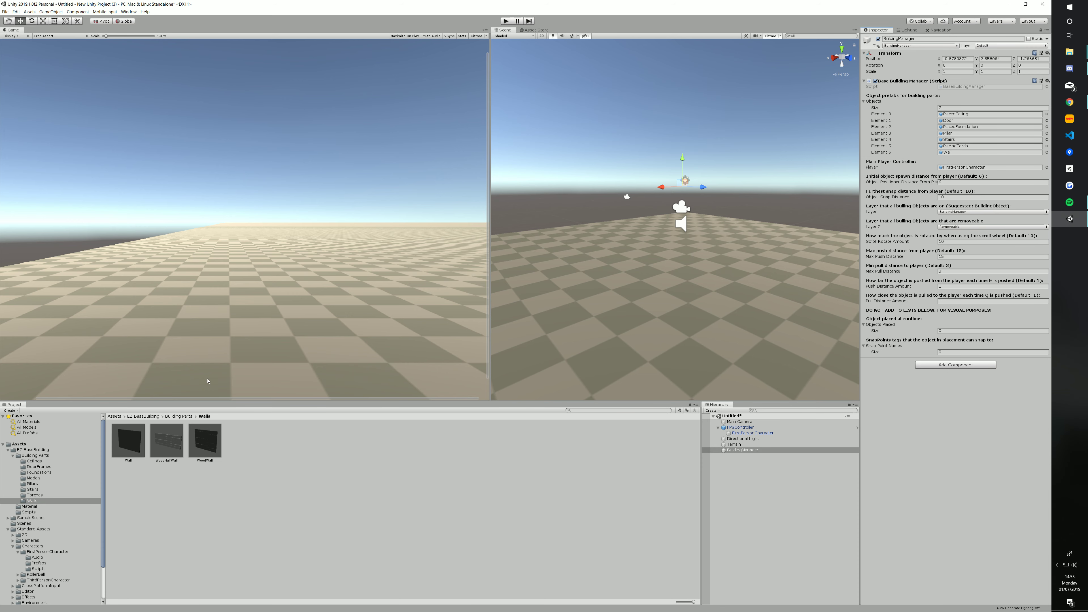
{"action": "left_click_drag", "start_coordinate": [176, 453], "coordinate": [873, 102]}
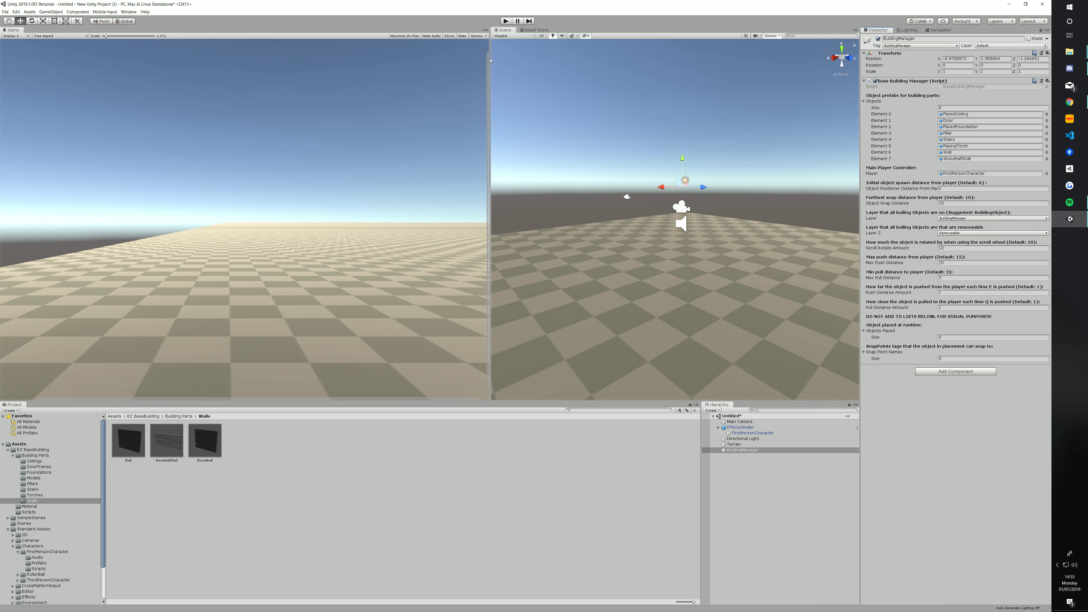
- Run the scene in play mode and place four adjoining foundations on the terrain
{"action": "left_click", "coordinate": [505, 21]}
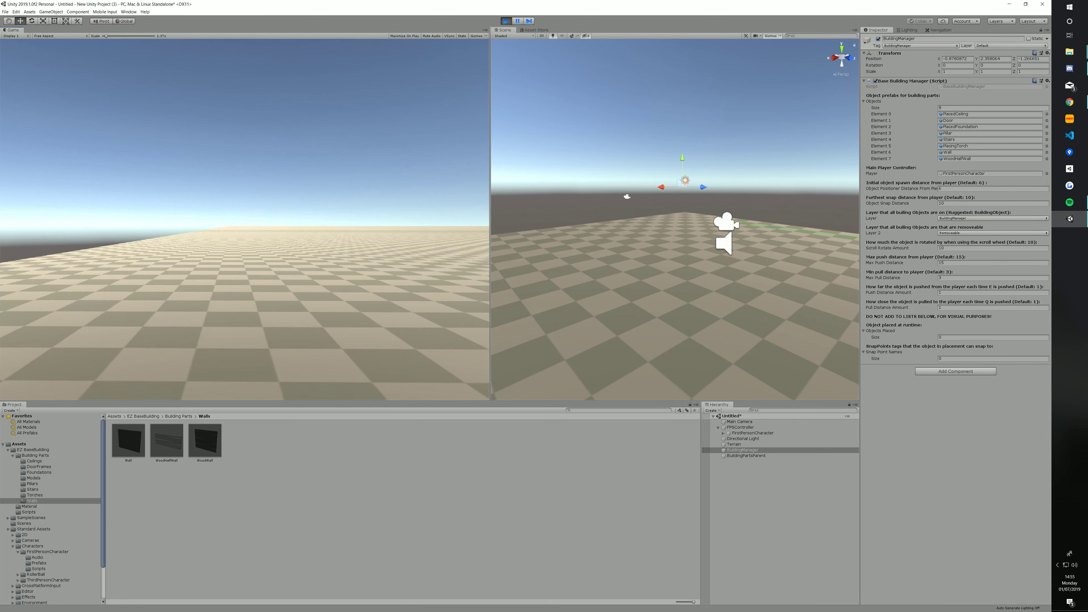
{"action": "key", "text": "1"}
{"action": "left_click", "coordinate": [244, 219]}
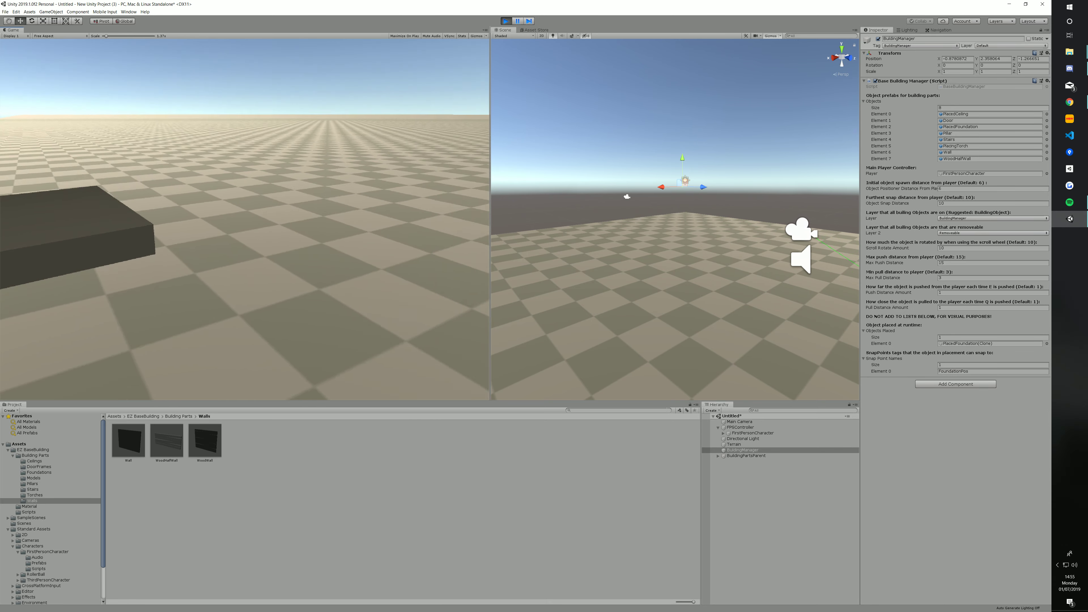
{"action": "left_click", "coordinate": [244, 219]}
{"action": "left_click", "coordinate": [245, 220]}
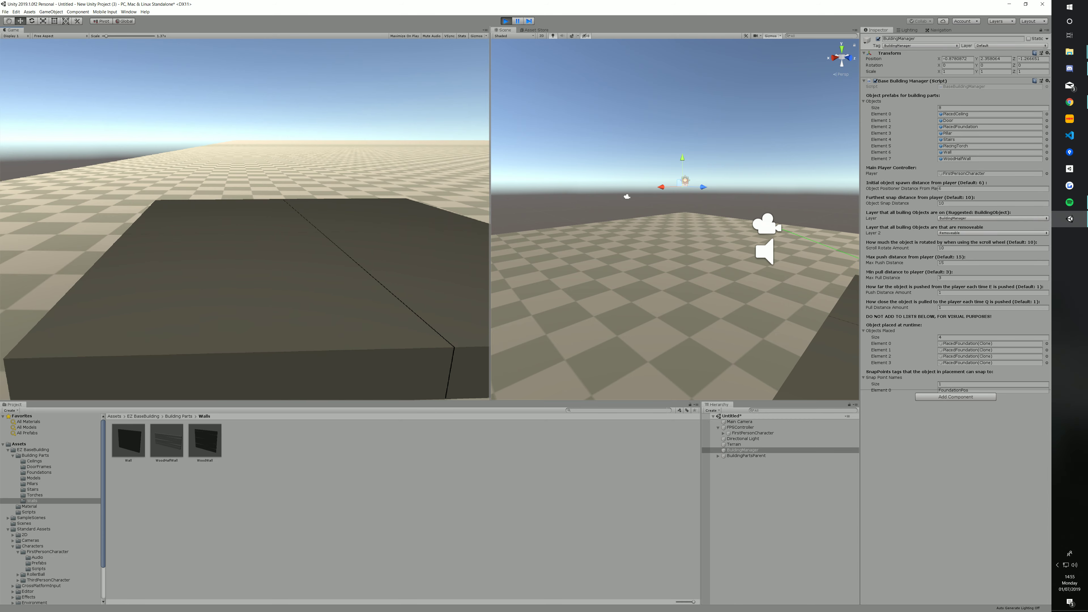
{"action": "left_click", "coordinate": [245, 219]}
- Place eight pillars around the outer edge of the four foundations
{"action": "key", "text": "2"}
{"action": "left_click", "coordinate": [245, 219]}
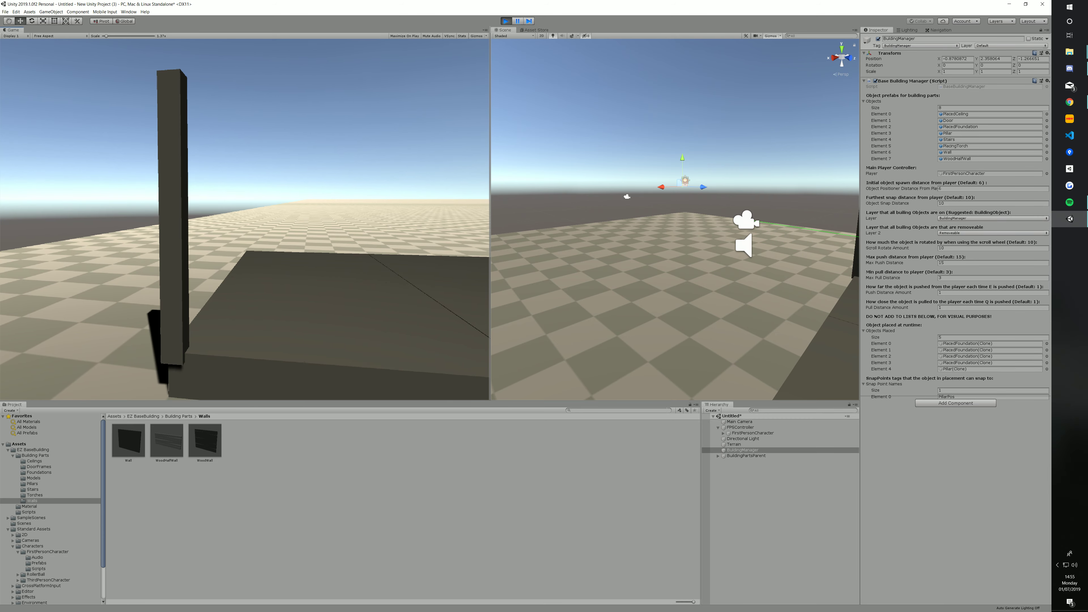
{"action": "left_click", "coordinate": [244, 219]}
{"action": "left_click", "coordinate": [244, 220]}
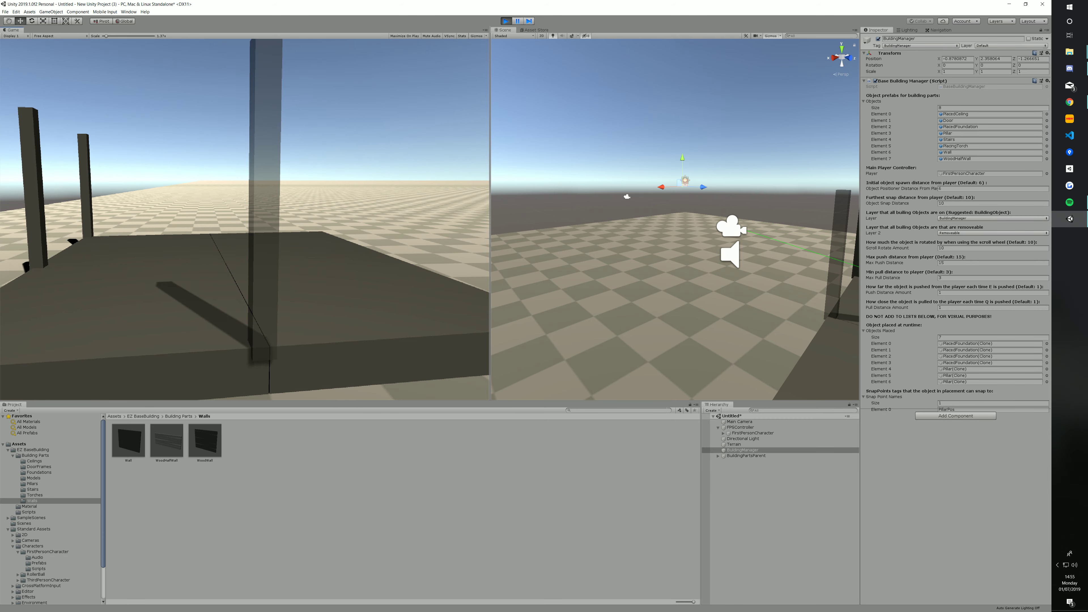
{"action": "left_click", "coordinate": [244, 219]}
{"action": "left_click", "coordinate": [245, 219]}
{"action": "left_click", "coordinate": [244, 219]}
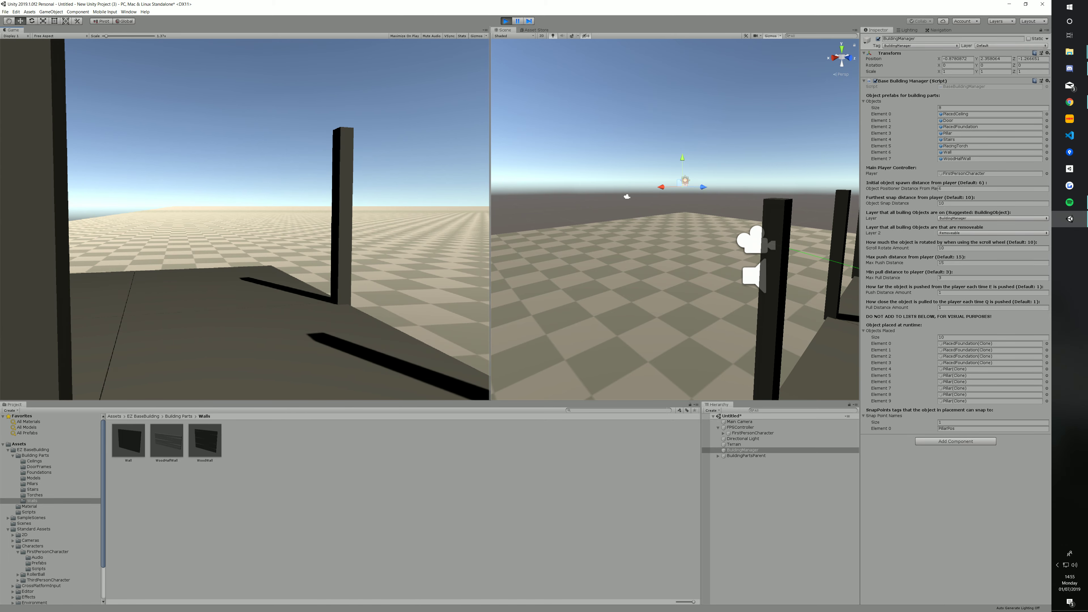
{"action": "left_click", "coordinate": [244, 219]}
{"action": "left_click", "coordinate": [245, 219]}
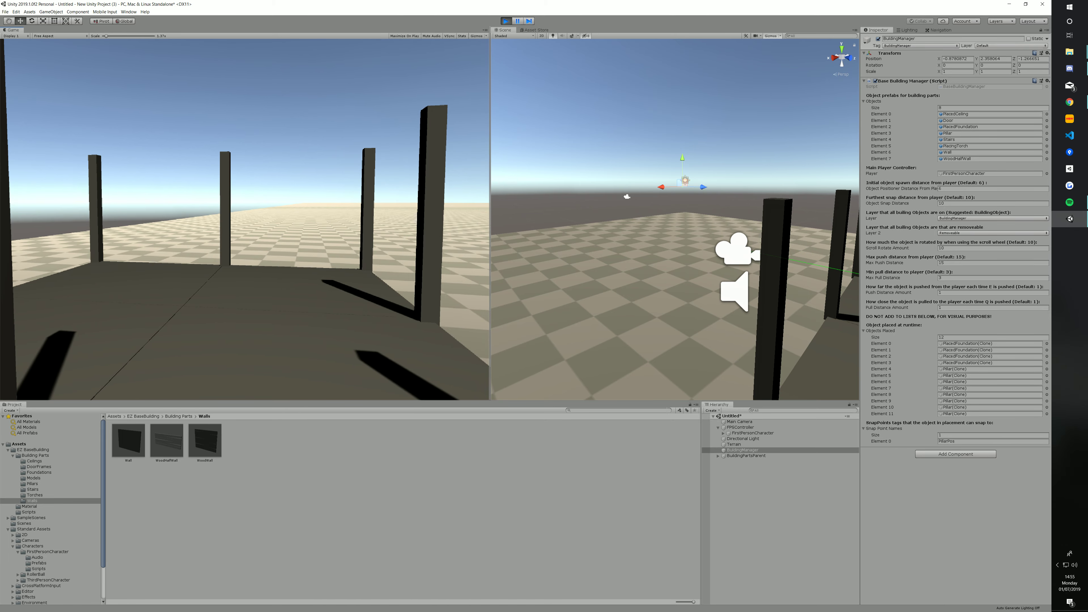
- Place five walls between the pillars along the edges of the foundations
{"action": "key", "text": "7"}
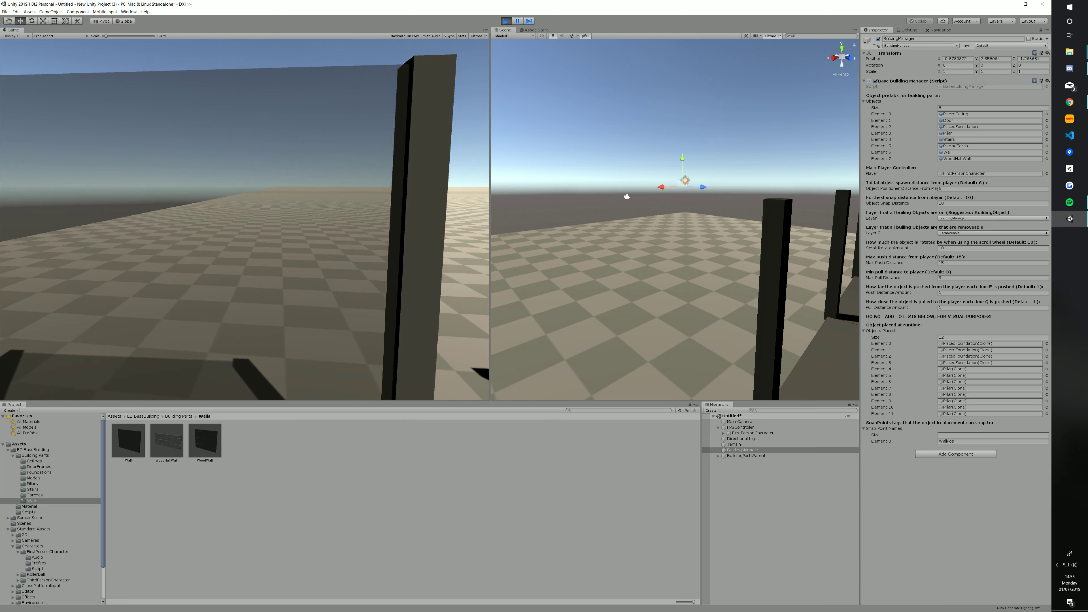
{"action": "left_click", "coordinate": [244, 219]}
{"action": "left_click", "coordinate": [244, 219]}
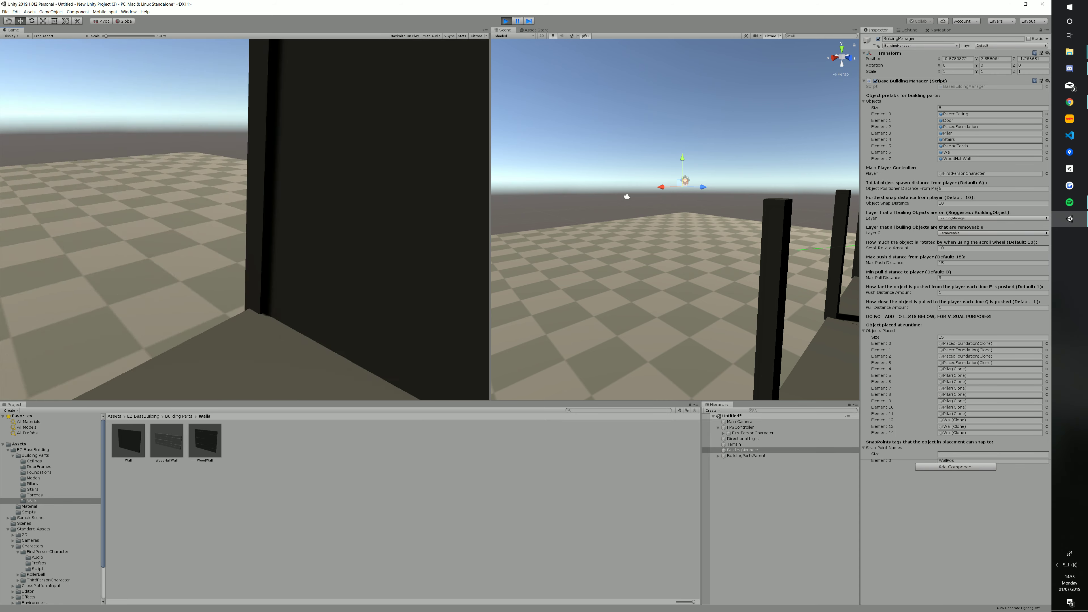
{"action": "left_click", "coordinate": [245, 219]}
{"action": "left_click", "coordinate": [245, 219]}
{"action": "left_click", "coordinate": [245, 219]}
- Place a door in the building's open side and fill the remaining gaps with two more walls
{"action": "key", "text": "2"}
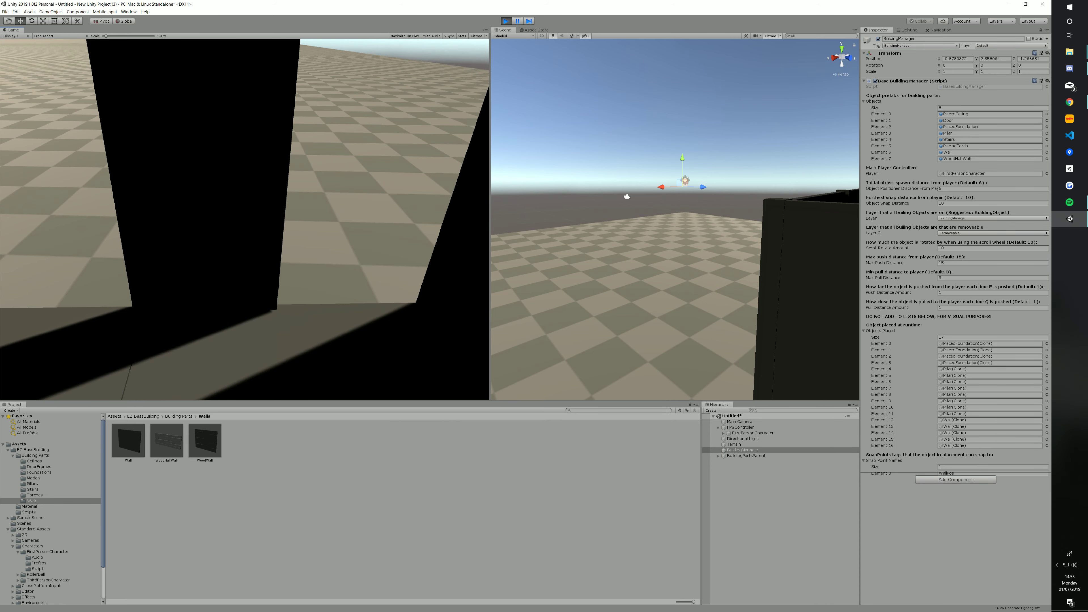
{"action": "left_click", "coordinate": [244, 220]}
{"action": "key", "text": "7"}
{"action": "left_click", "coordinate": [245, 219]}
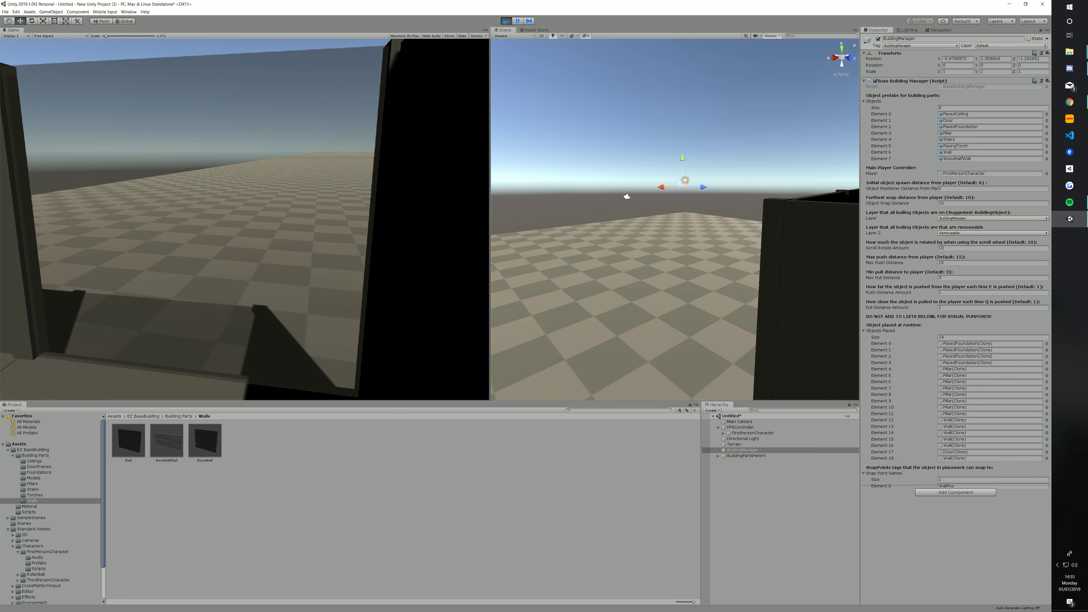
{"action": "left_click", "coordinate": [245, 219]}
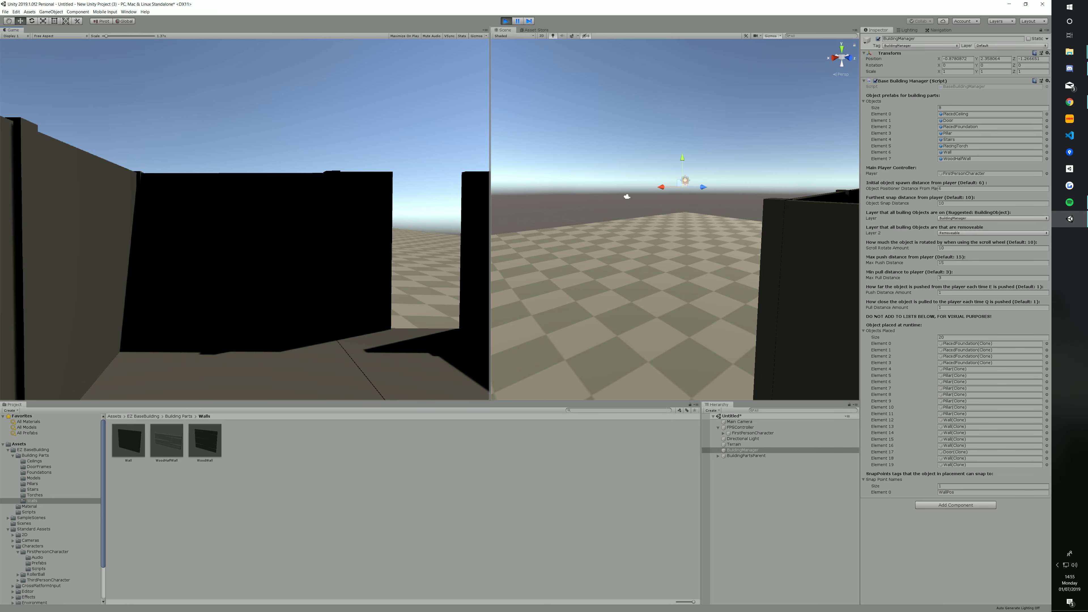
- Try out the torch part inside the building, moving around to position it
{"action": "key", "text": "6"}
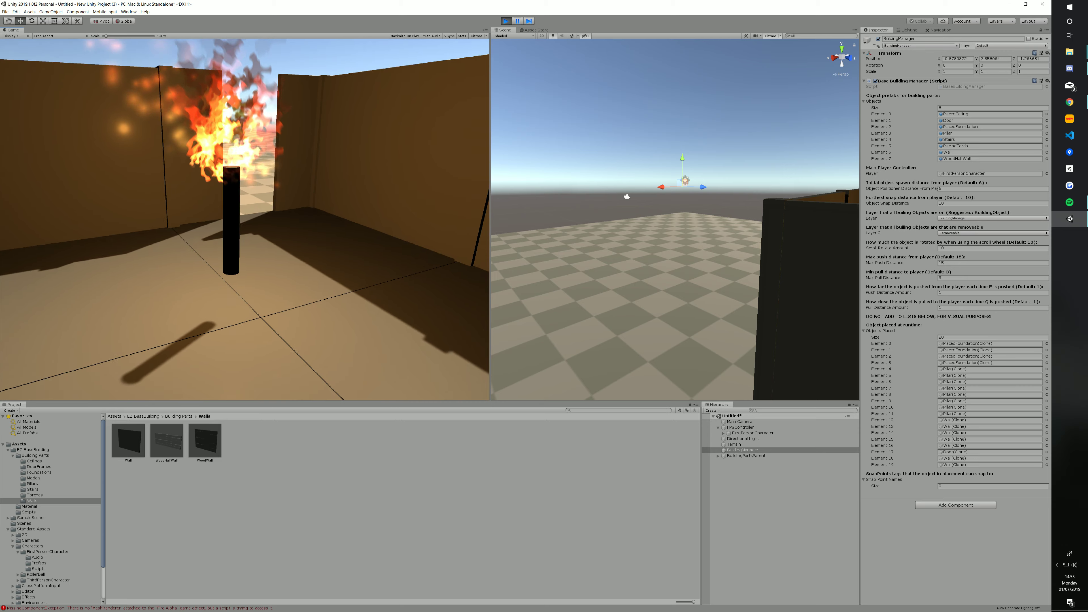
{"action": "key", "text": "s"}
{"action": "key", "text": "w"}
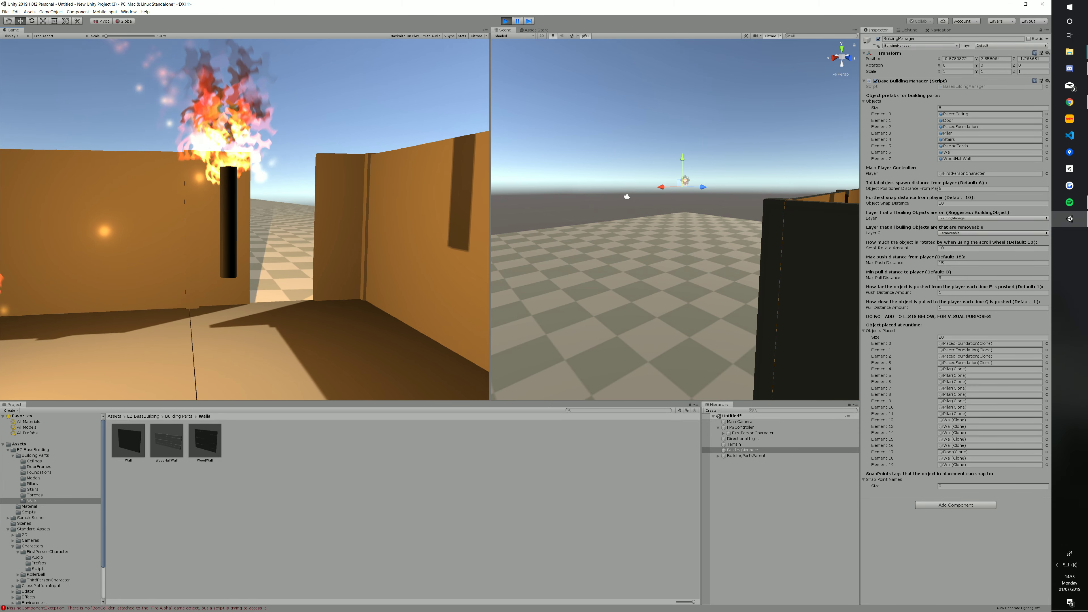
{"action": "key", "text": "6"}
- Cover the building with four ceiling pieces on top of the walls
{"action": "key", "text": "1"}
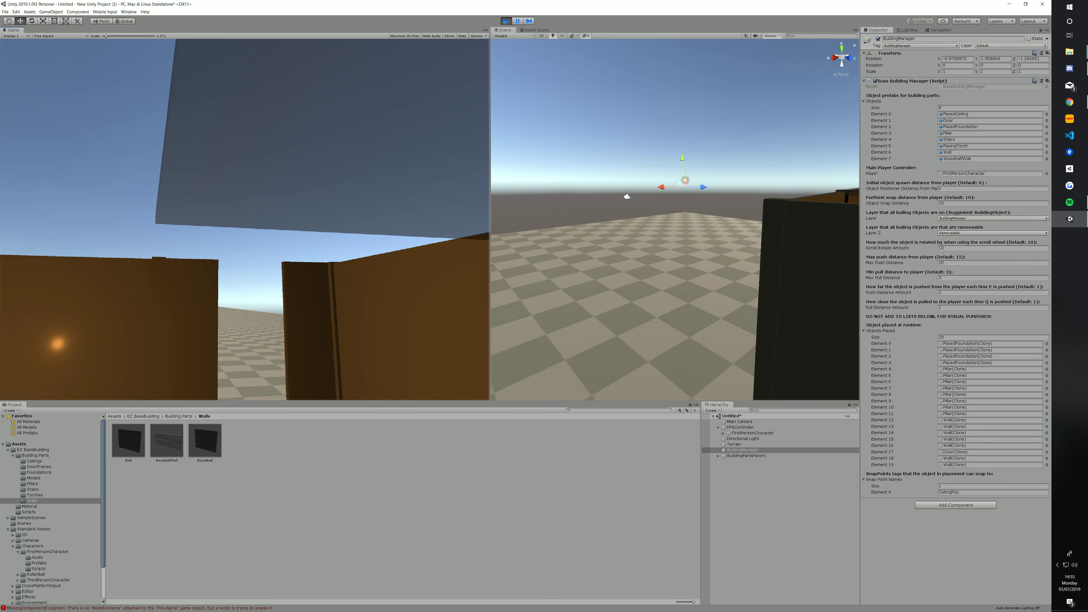
{"action": "left_click", "coordinate": [245, 219]}
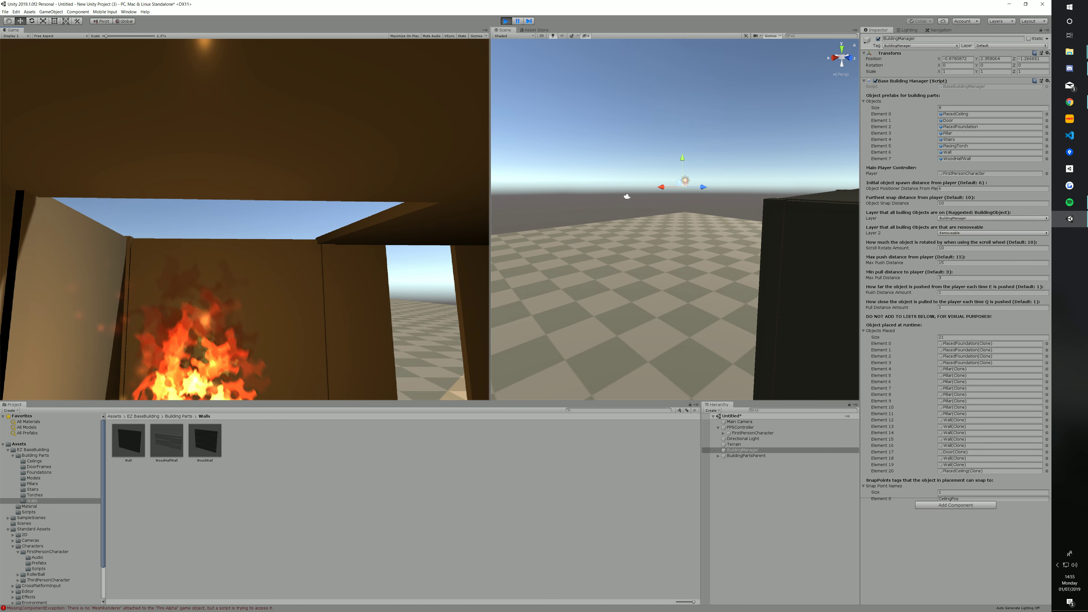
{"action": "left_click", "coordinate": [244, 219]}
{"action": "left_click", "coordinate": [244, 219]}
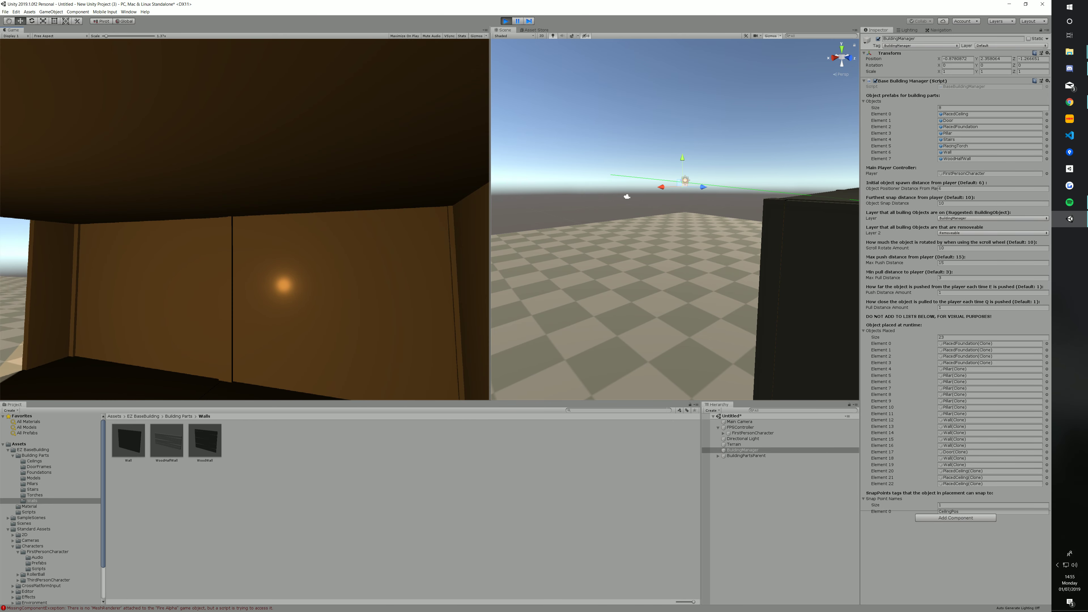
{"action": "left_click", "coordinate": [245, 218]}
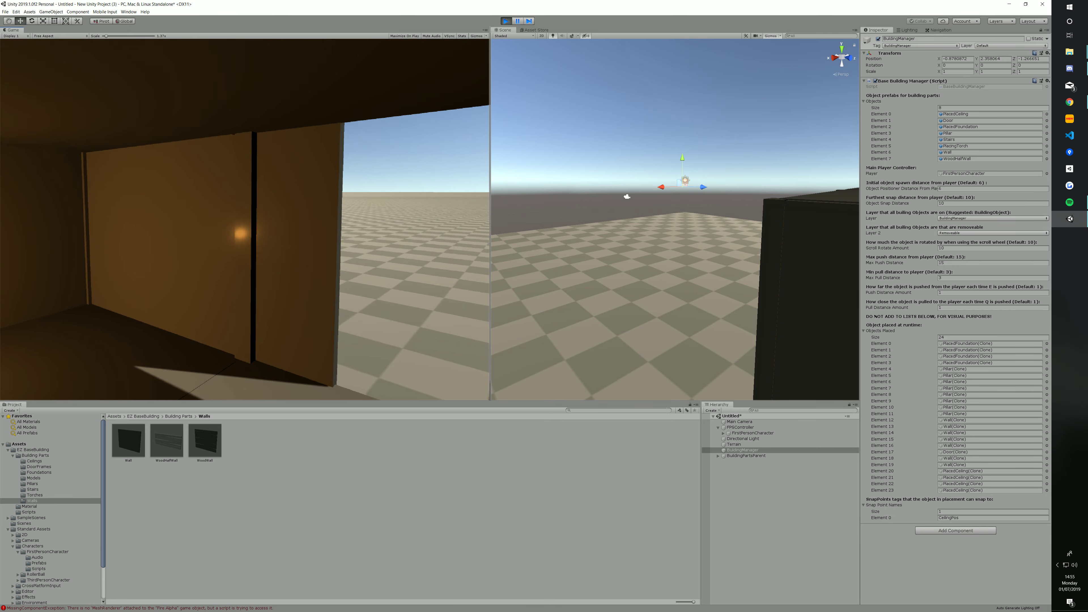
- Leave the building and preview the first four selectable building parts in turn over the open terrain
{"action": "key", "text": "w"}
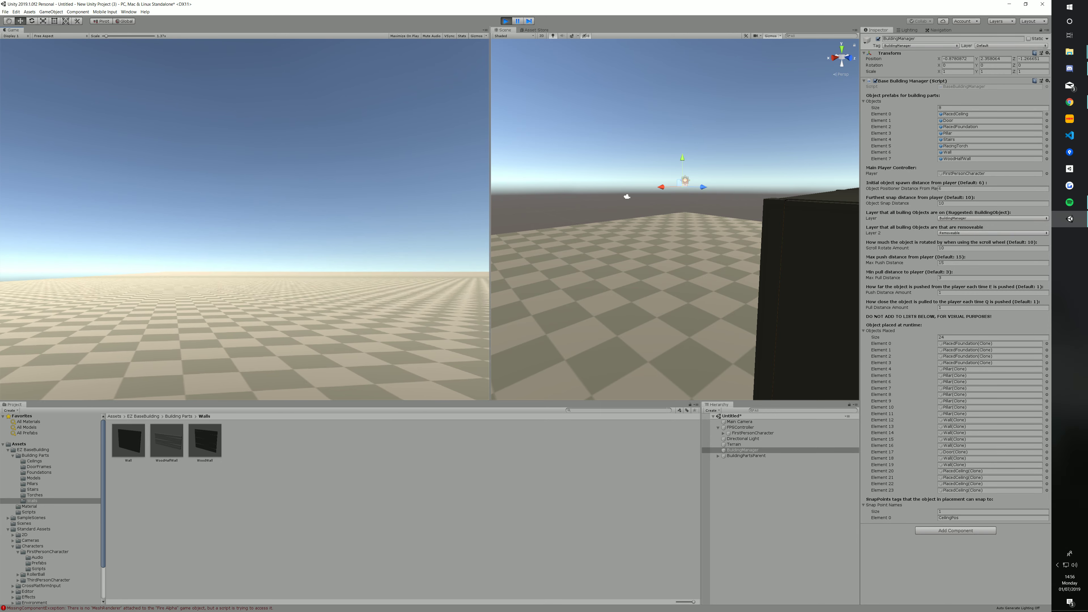
{"action": "key", "text": "1"}
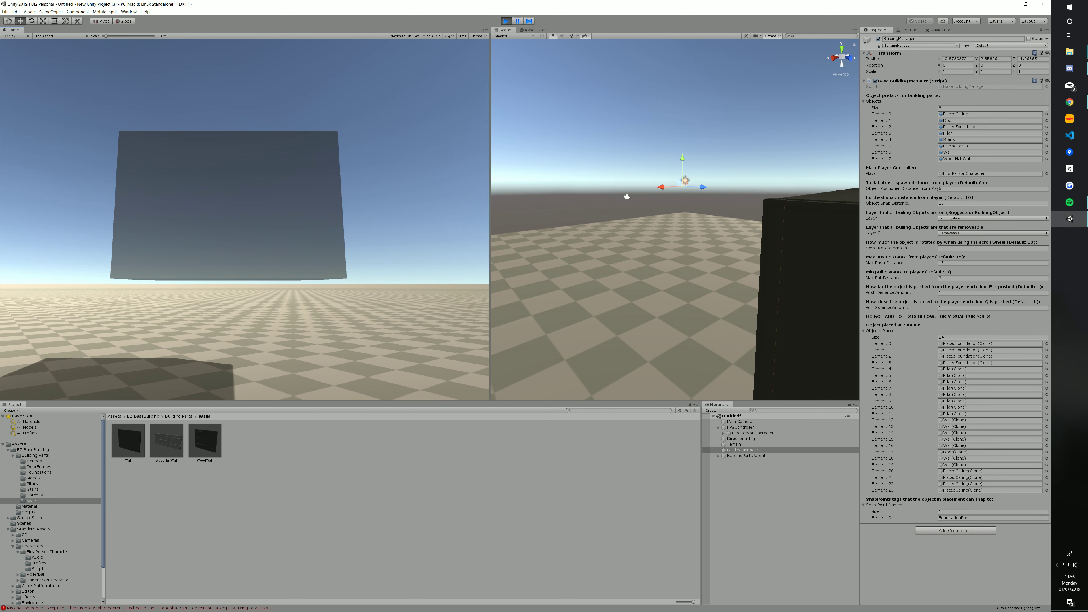
{"action": "key", "text": "2"}
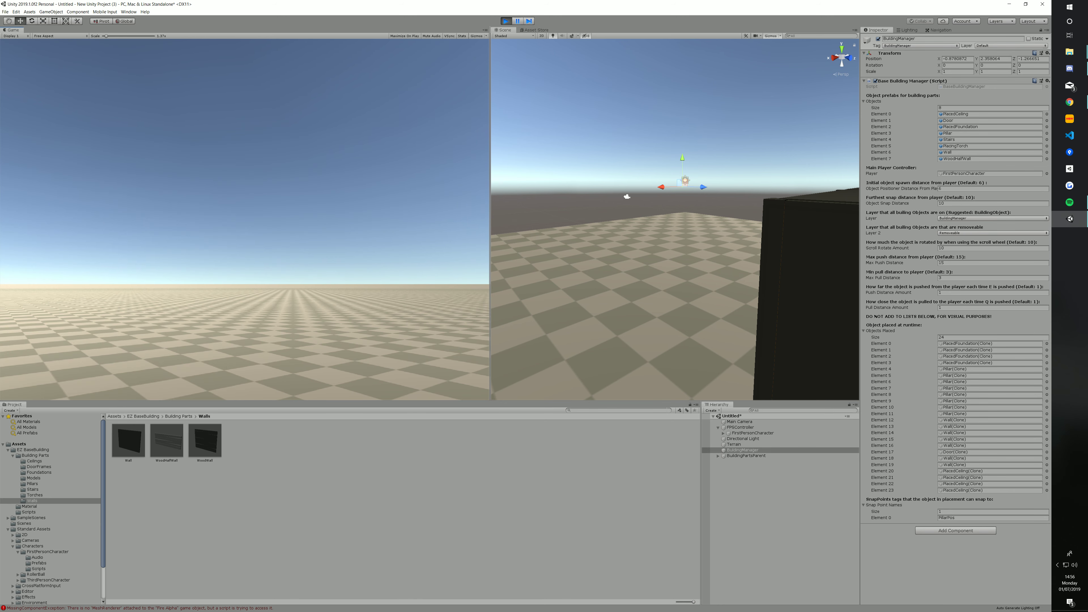
{"action": "key", "text": "3"}
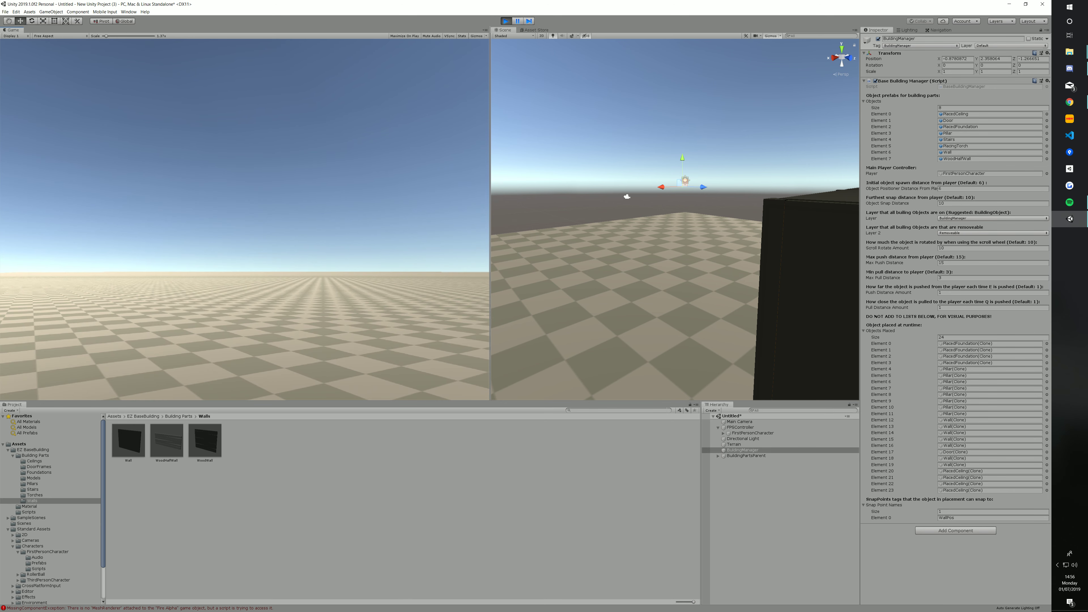
{"action": "key", "text": "4"}
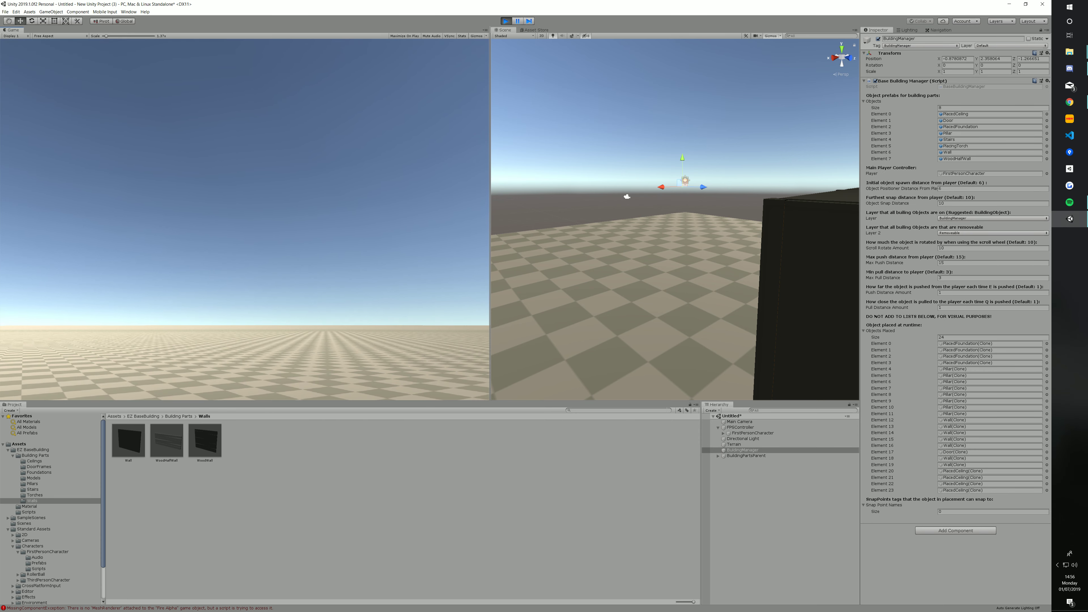
- Place six foundation pieces in a cluster on the open terrain
{"action": "key", "text": "4"}
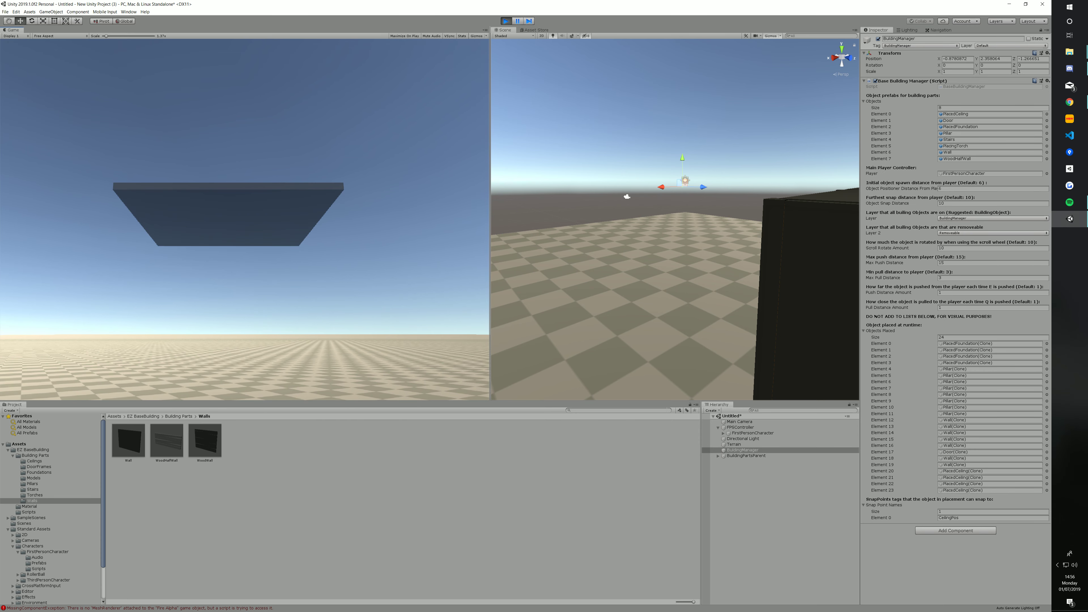
{"action": "key", "text": "1"}
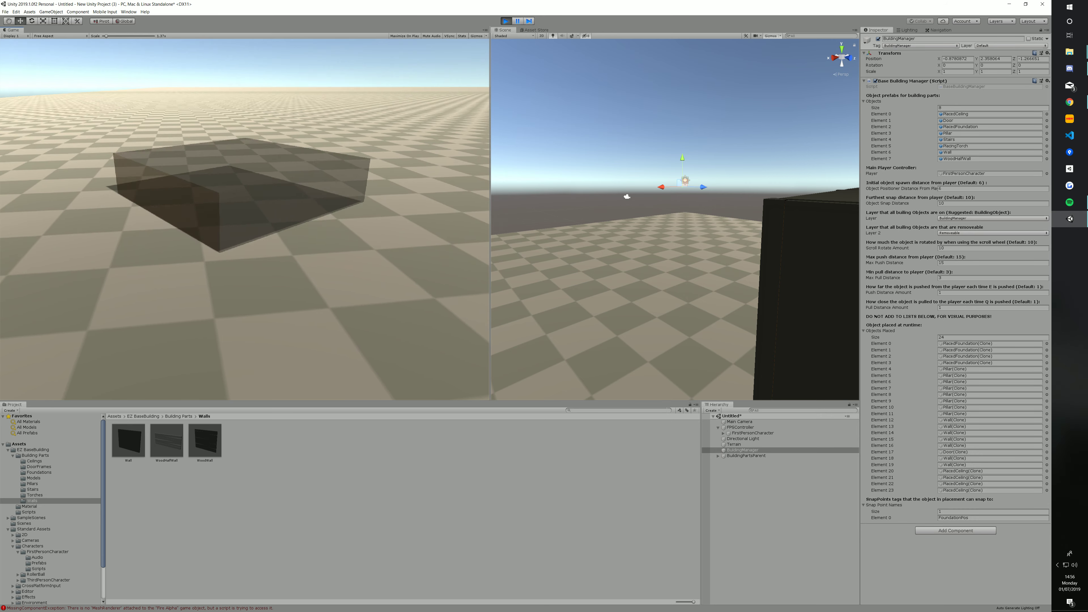
{"action": "left_click", "coordinate": [245, 219]}
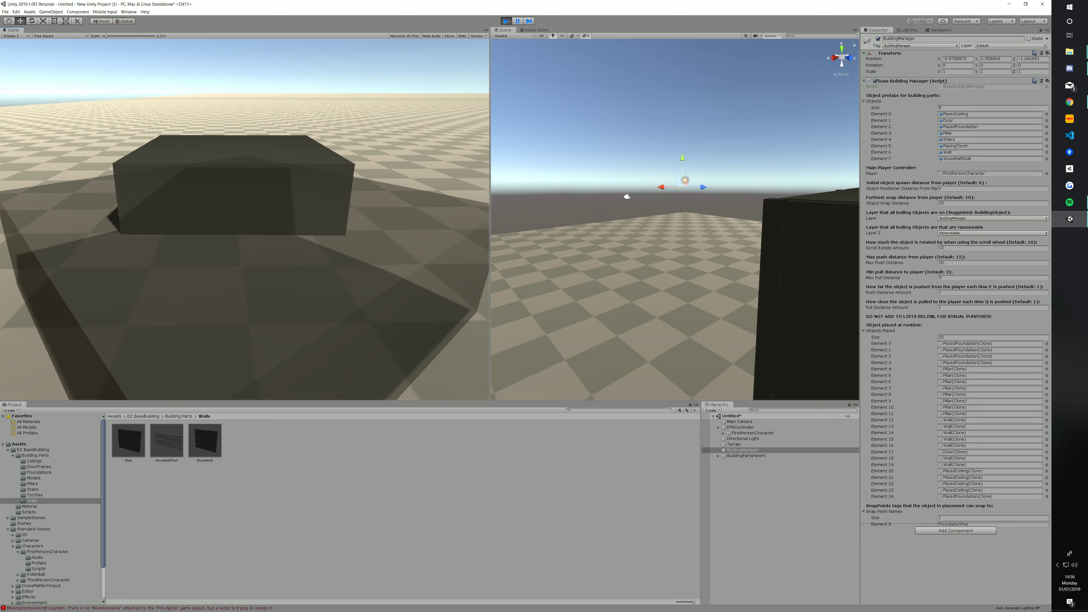
{"action": "left_click", "coordinate": [245, 220]}
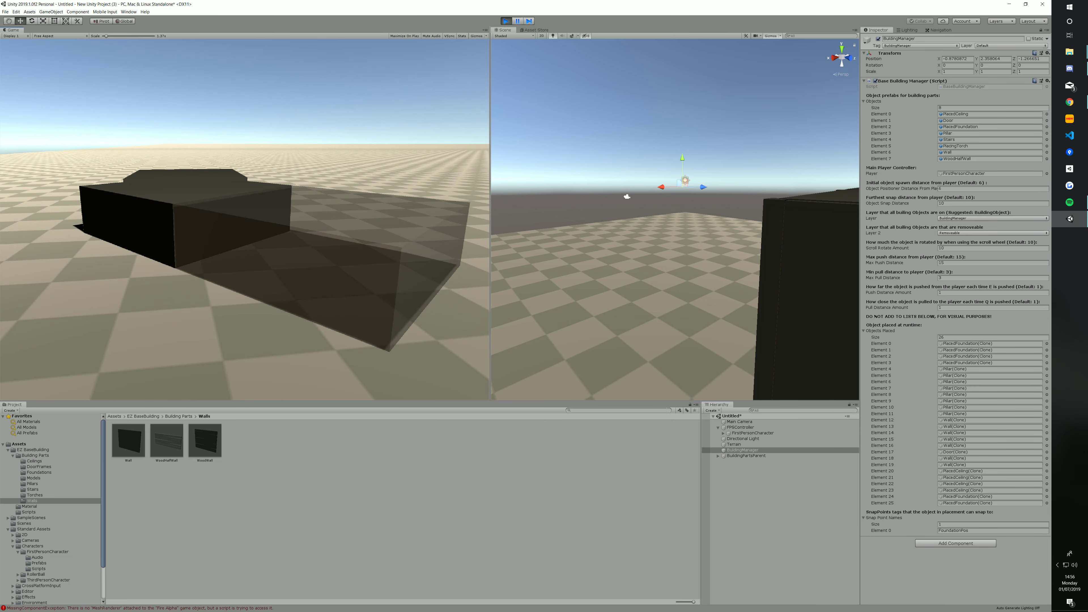
{"action": "left_click", "coordinate": [245, 219]}
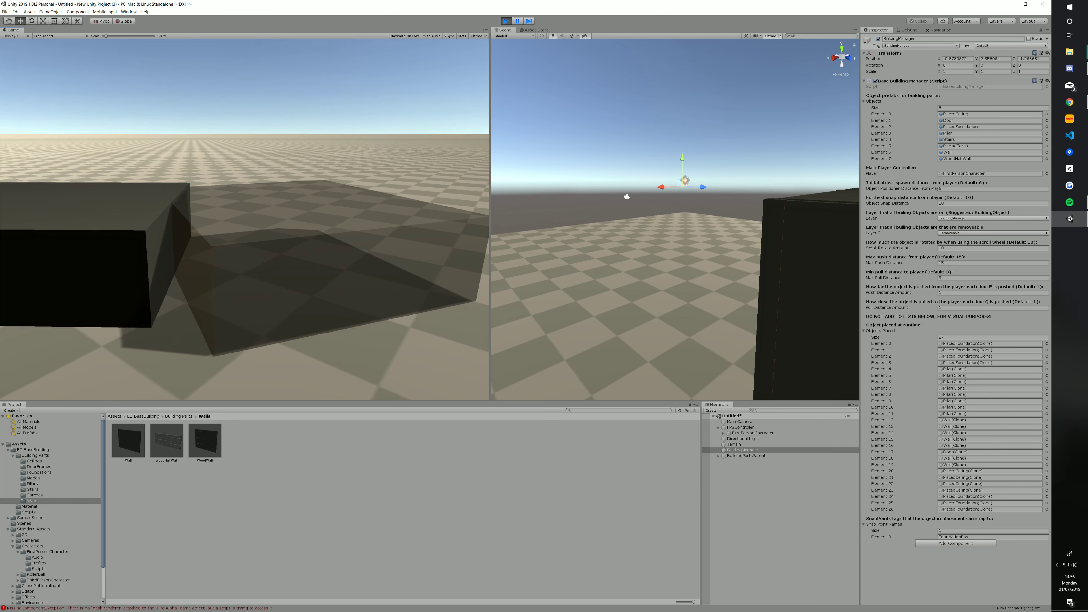
{"action": "left_click", "coordinate": [244, 219]}
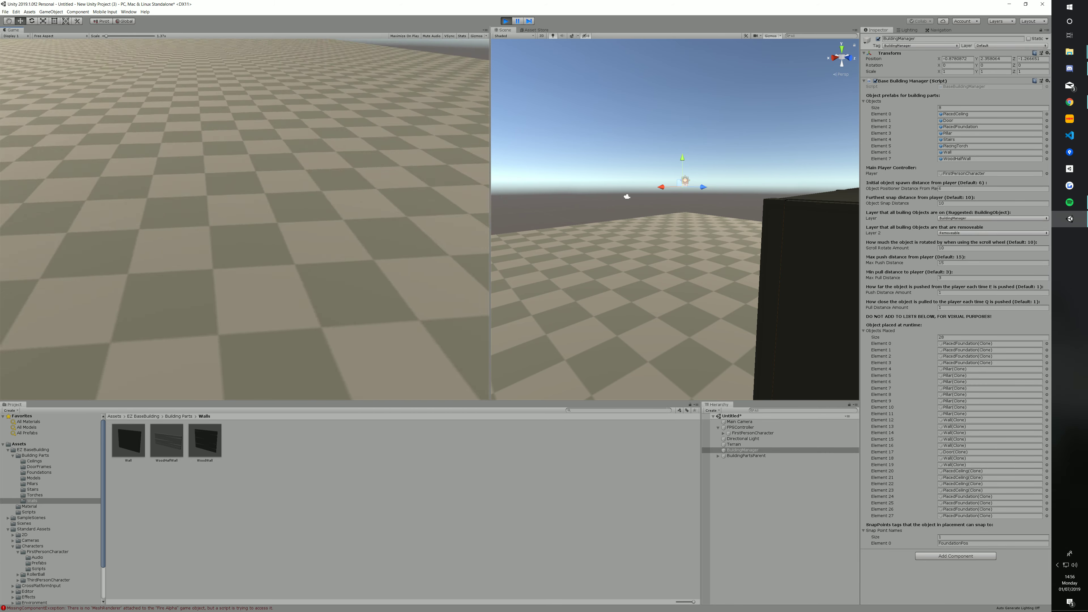
{"action": "left_click", "coordinate": [244, 220]}
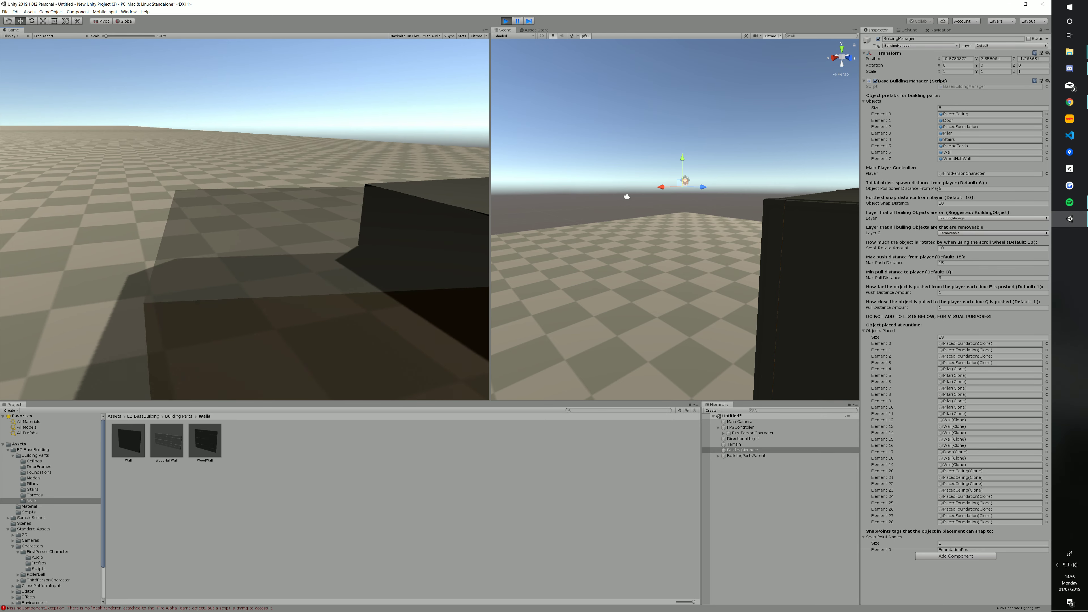
{"action": "left_click", "coordinate": [245, 219]}
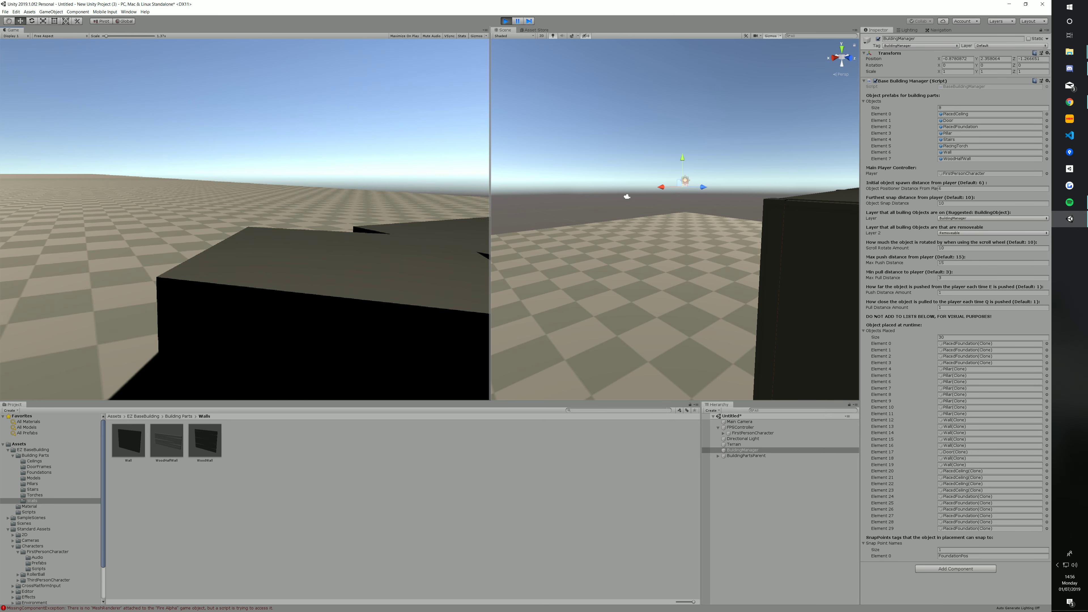
- Place one pillar and one wall on the open terrain near the new foundations
{"action": "key", "text": "4"}
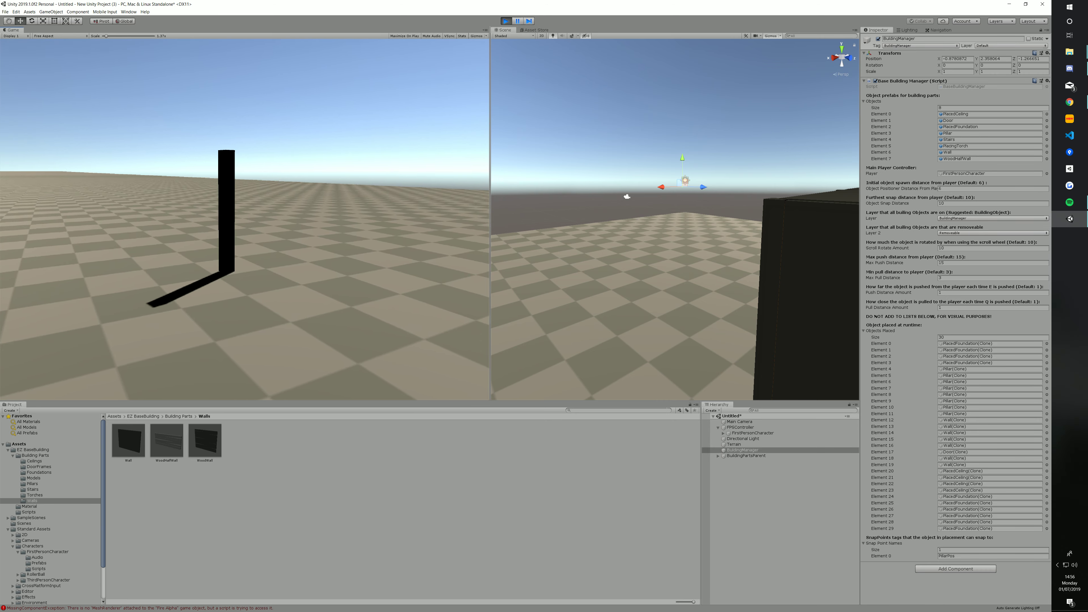
{"action": "left_click", "coordinate": [244, 219]}
{"action": "key", "text": "7"}
{"action": "left_click", "coordinate": [245, 220]}
- Place one ceiling, one set of stairs and one wood half wall on the open terrain
{"action": "key", "text": "1"}
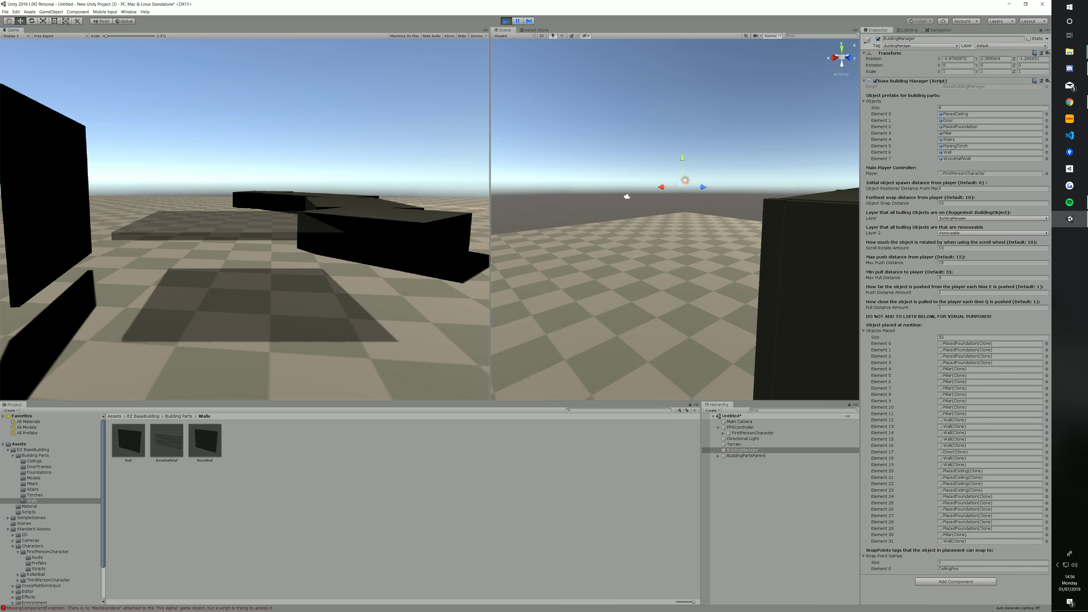
{"action": "left_click", "coordinate": [245, 219]}
{"action": "key", "text": "5"}
{"action": "left_click", "coordinate": [245, 220]}
{"action": "key", "text": "8"}
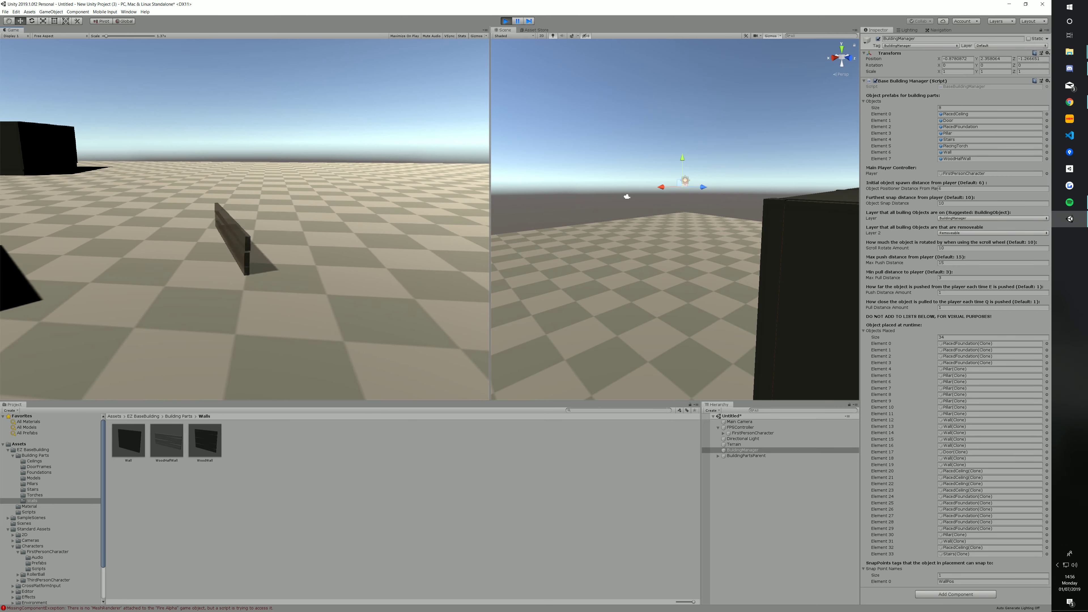
{"action": "left_click", "coordinate": [245, 220]}
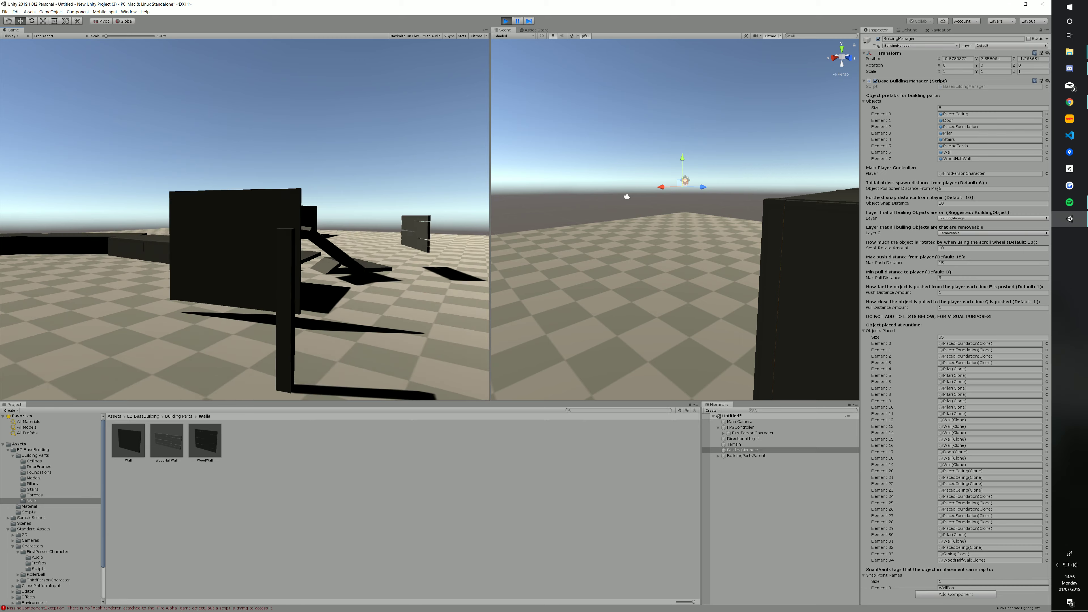
- Remove the freestanding wall, pillar, ceiling and stairs, along with two of the new foundations
{"action": "key", "text": "w"}
{"action": "key", "text": "x"}
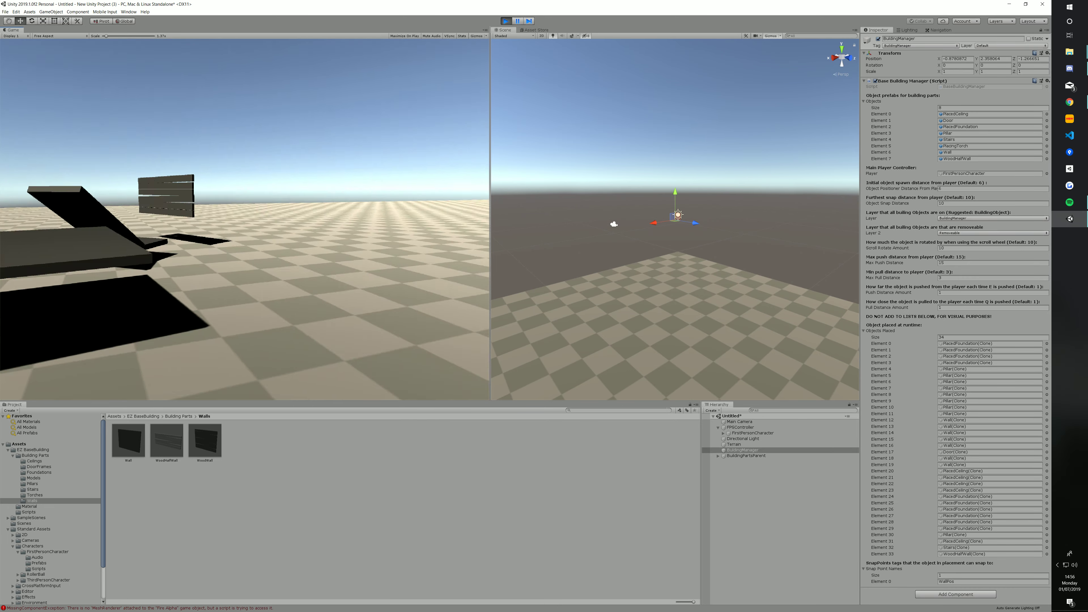
{"action": "key", "text": "x"}
{"action": "key", "text": "x"}
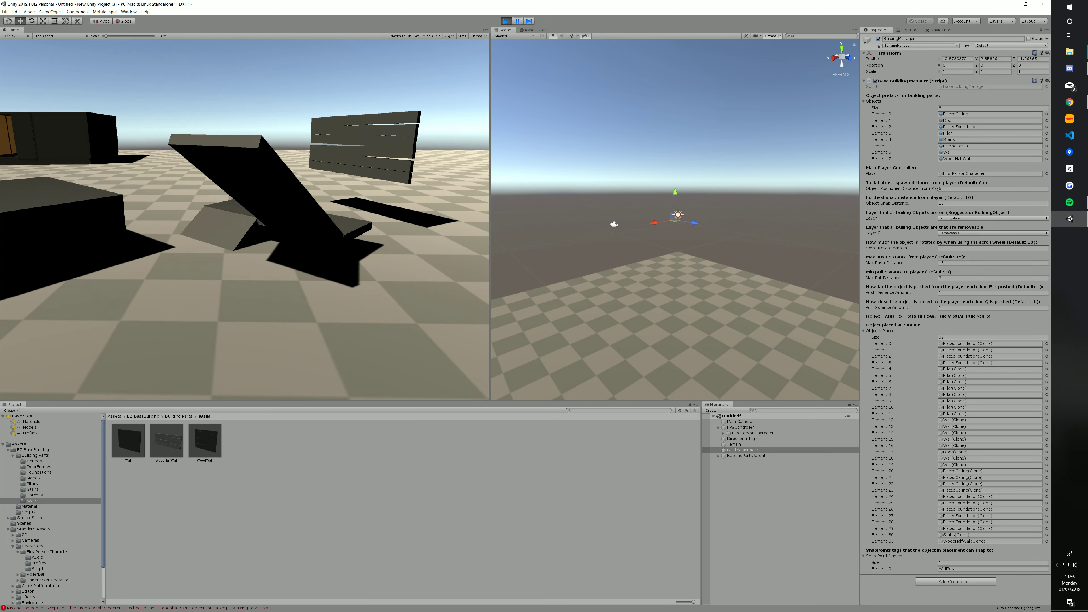
{"action": "key", "text": "x"}
{"action": "key", "text": "x"}
{"action": "key", "text": "x"}
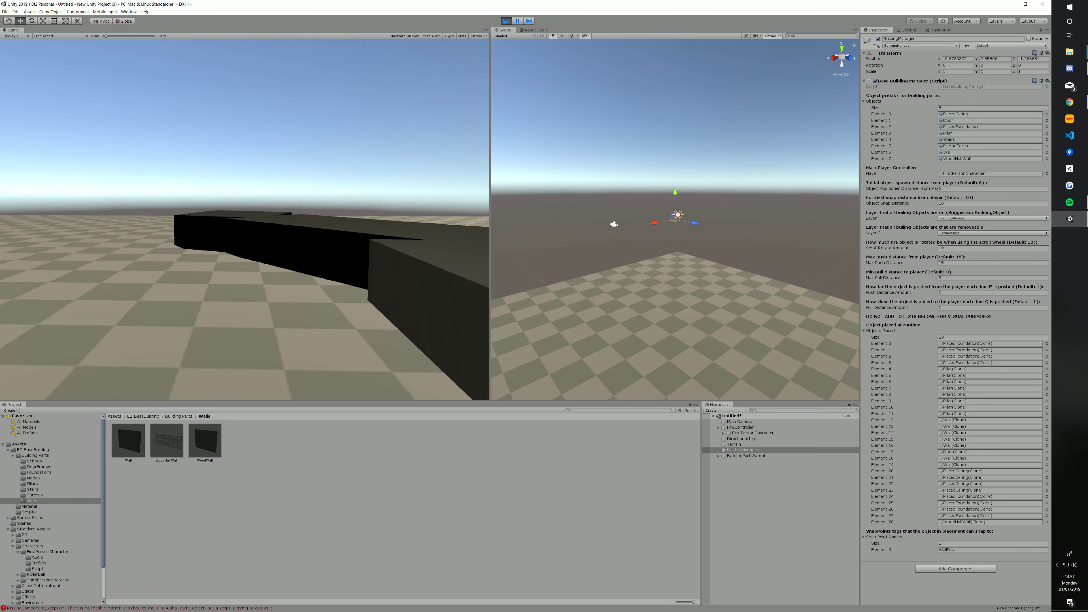
- Place two pillars at the remaining new foundations
{"action": "key", "text": "4"}
{"action": "left_click", "coordinate": [245, 220]}
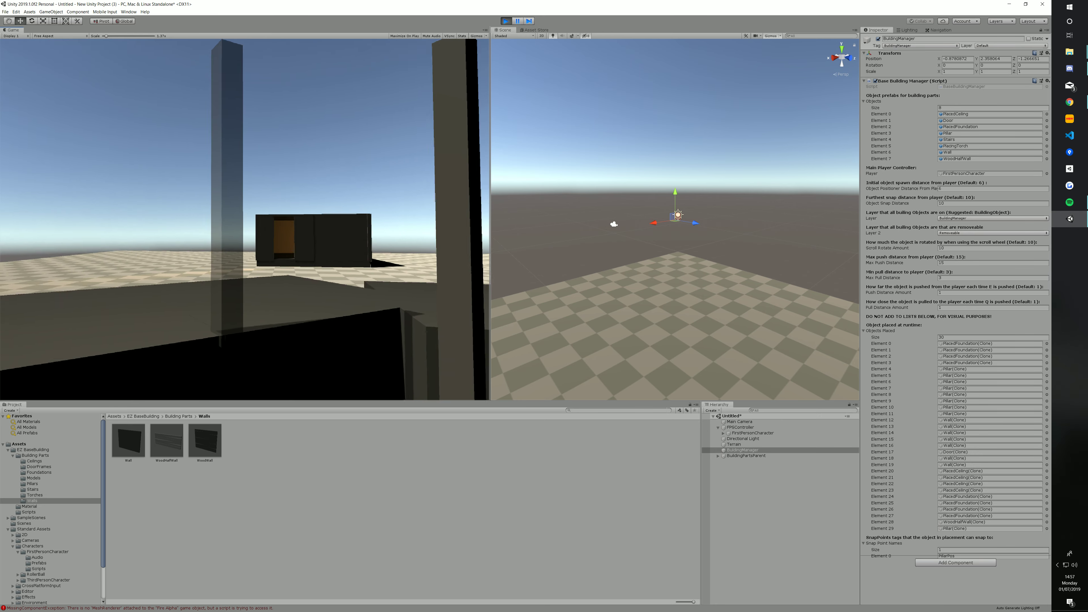
{"action": "left_click", "coordinate": [244, 220]}
- Remove the two new pillars and the four remaining new foundations, leaving the wood half wall standing
{"action": "key", "text": "x"}
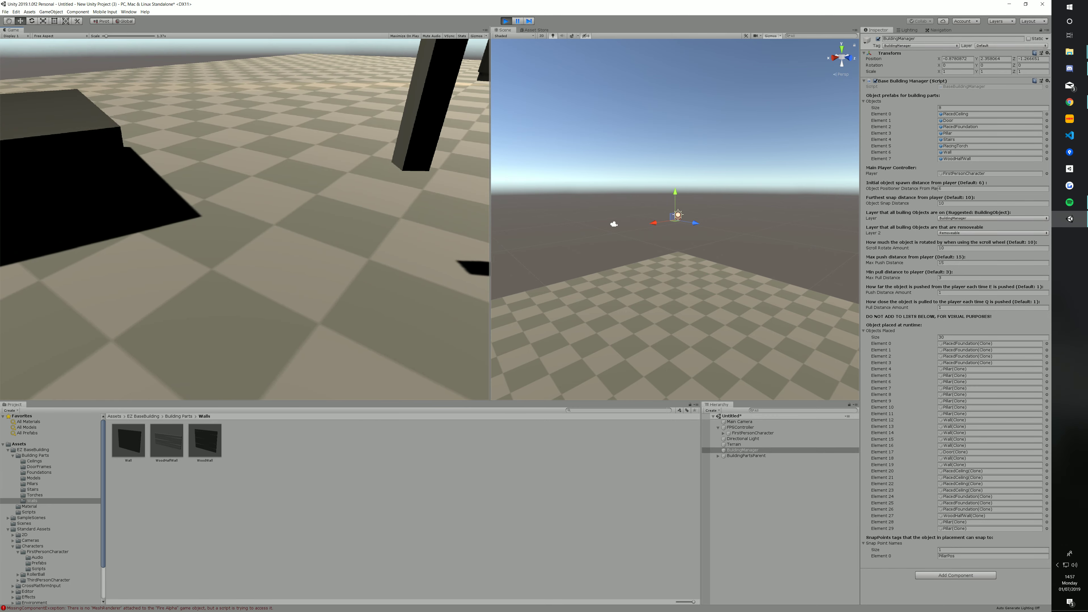
{"action": "key", "text": "x"}
{"action": "key", "text": "x"}
{"action": "key", "text": "x"}
{"action": "key", "text": "x"}
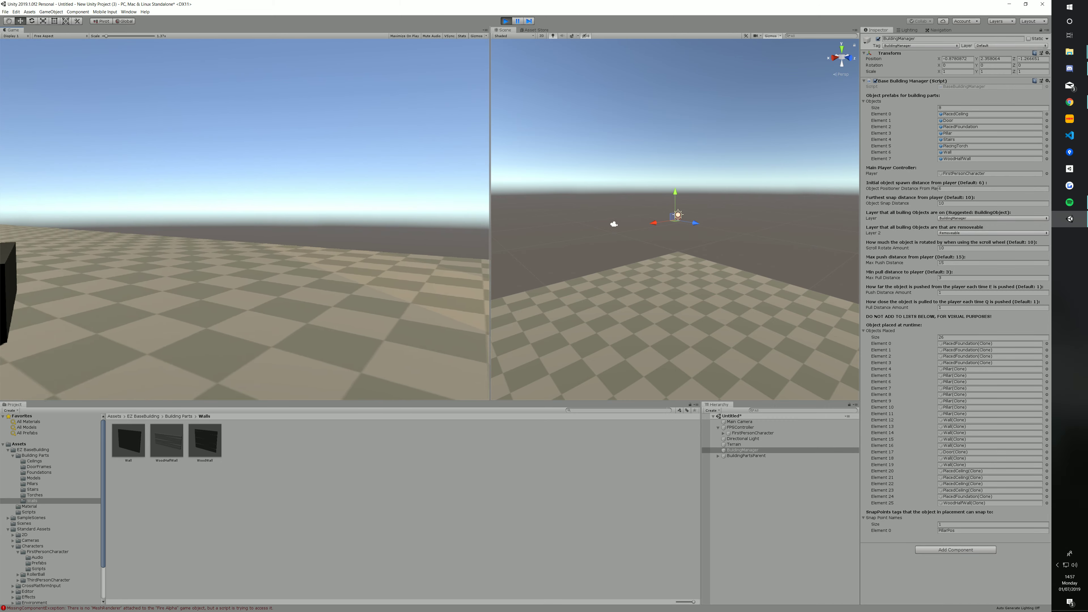
{"action": "key", "text": "x"}
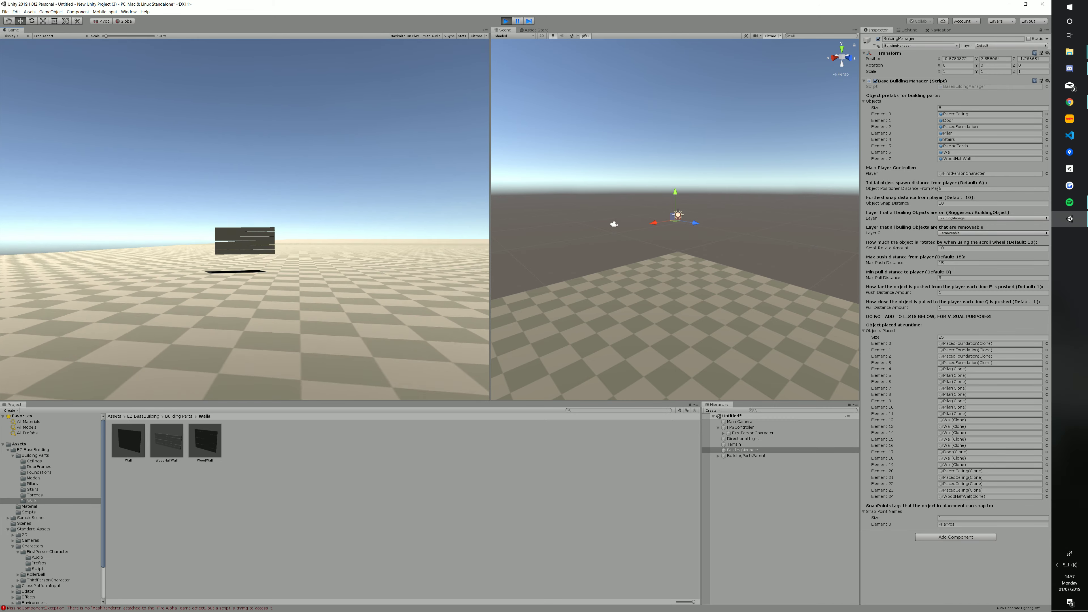